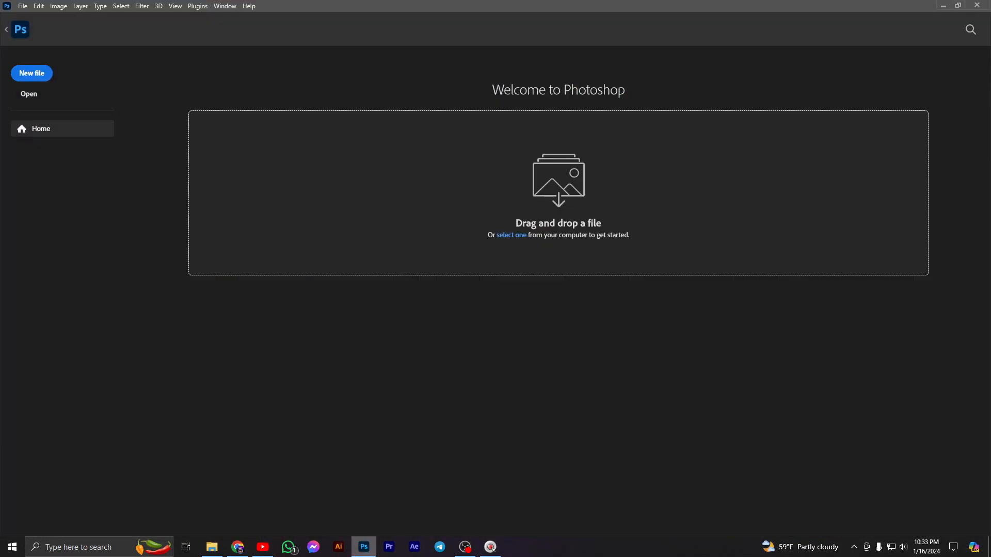
# - Create a new 1500 x 1500 px document at 300 pixels/inch in RGB Color with a white background
pyautogui.click(40, 72)
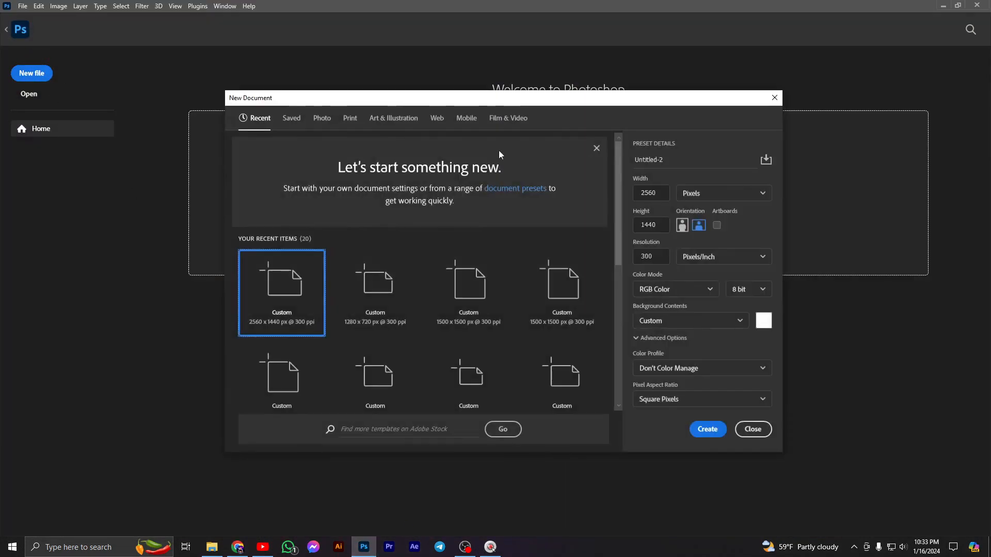
pyautogui.click(722, 193)
pyautogui.click(691, 212)
pyautogui.write('1500')
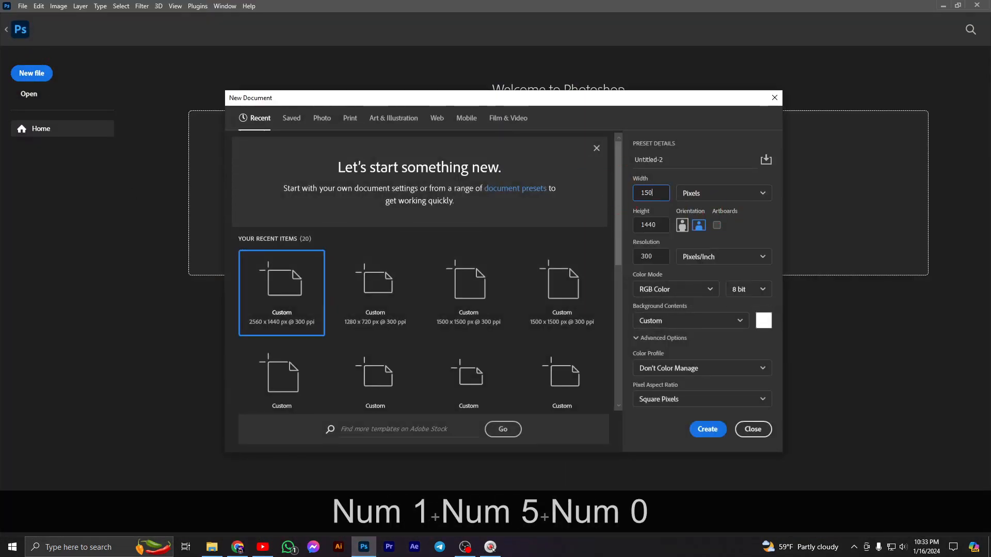
pyautogui.write('1500')
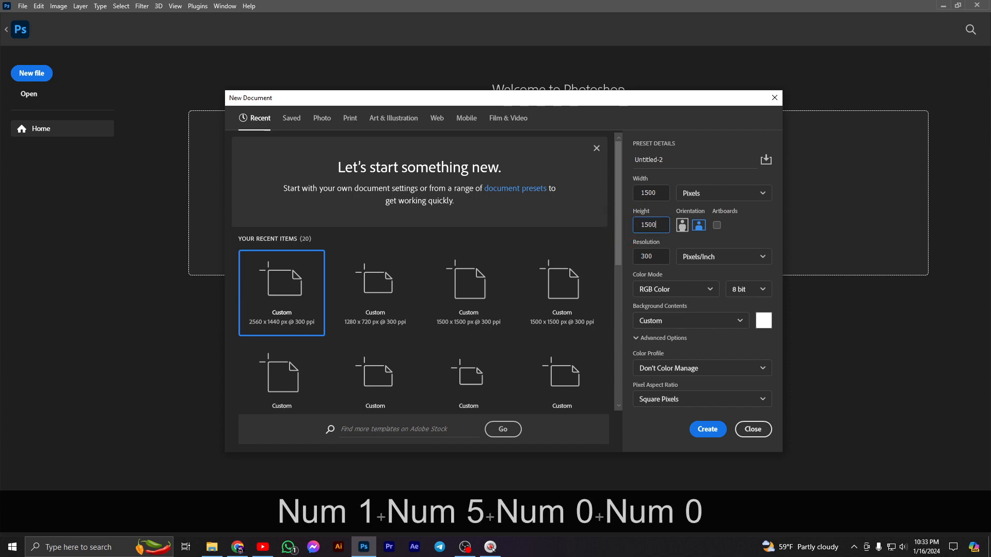
pyautogui.click(763, 320)
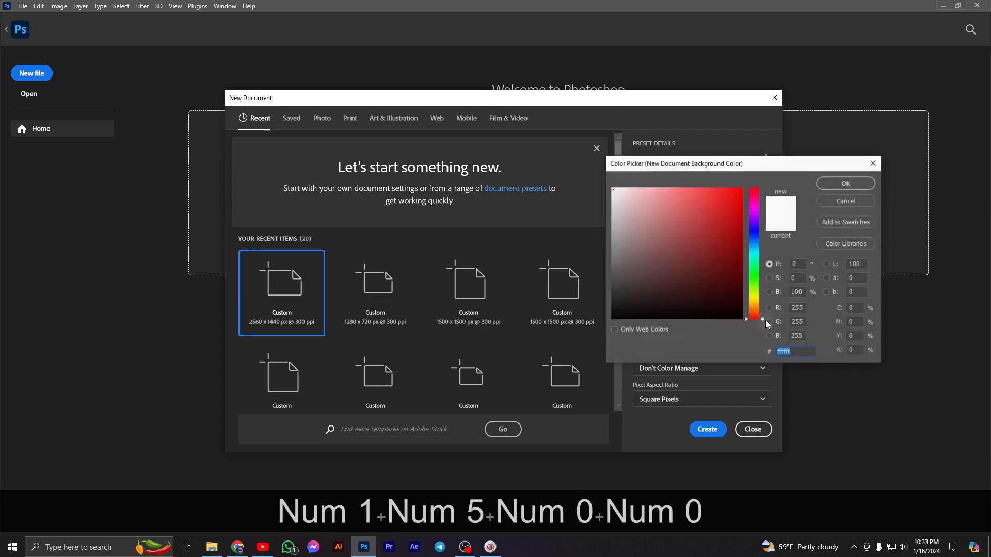
pyautogui.click(832, 181)
pyautogui.click(707, 428)
pyautogui.press('ctrl+KP_0')
pyautogui.press('ctrl+KP_0')
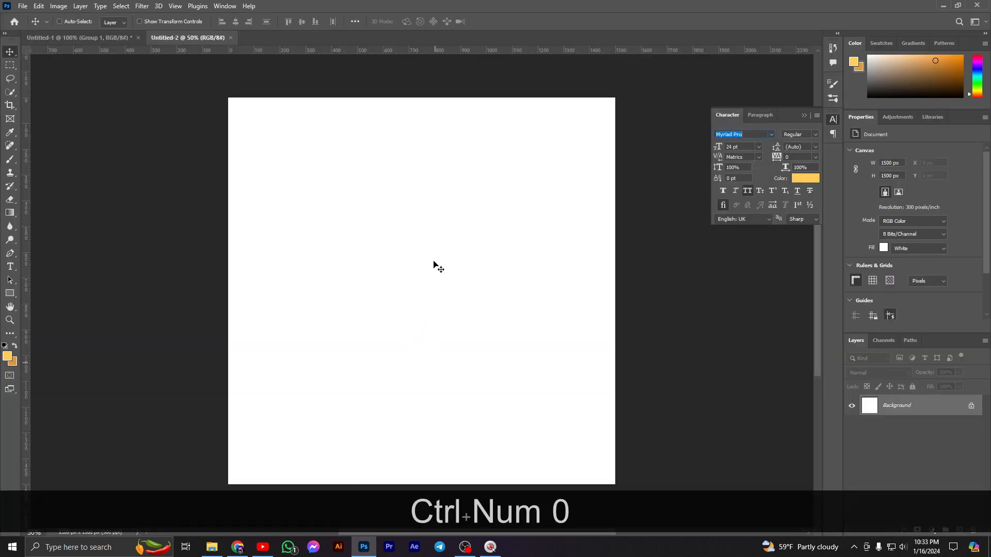
# - Place the nike shoes image from the pic folder onto the canvas
pyautogui.click(222, 547)
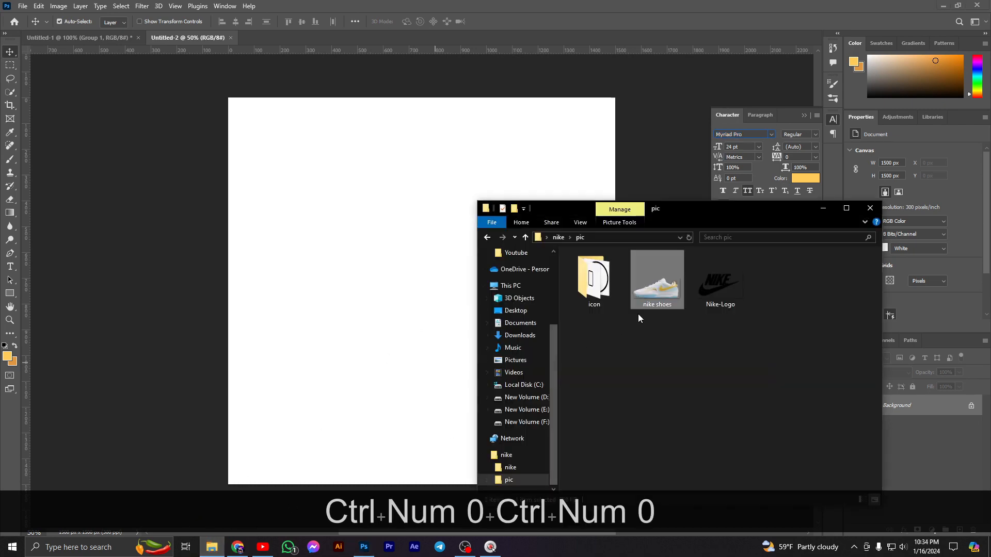
pyautogui.moveTo(654, 285); pyautogui.dragTo(455, 302)
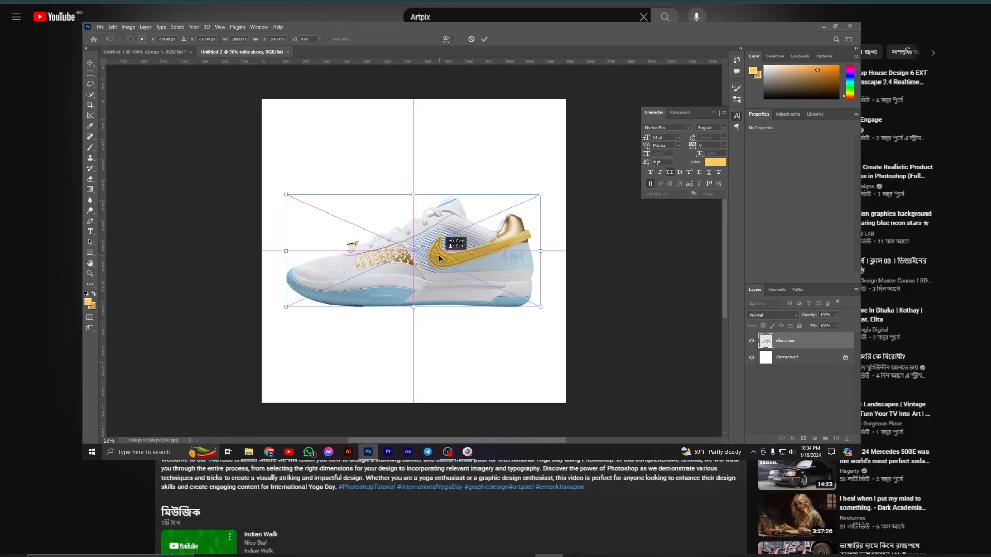
pyautogui.click(264, 407)
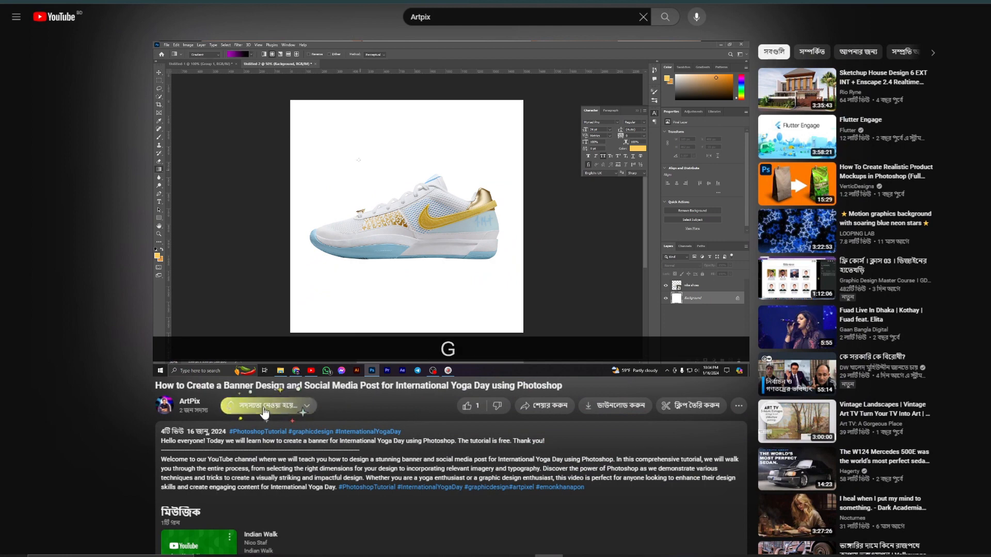
pyautogui.click(310, 406)
pyautogui.click(264, 425)
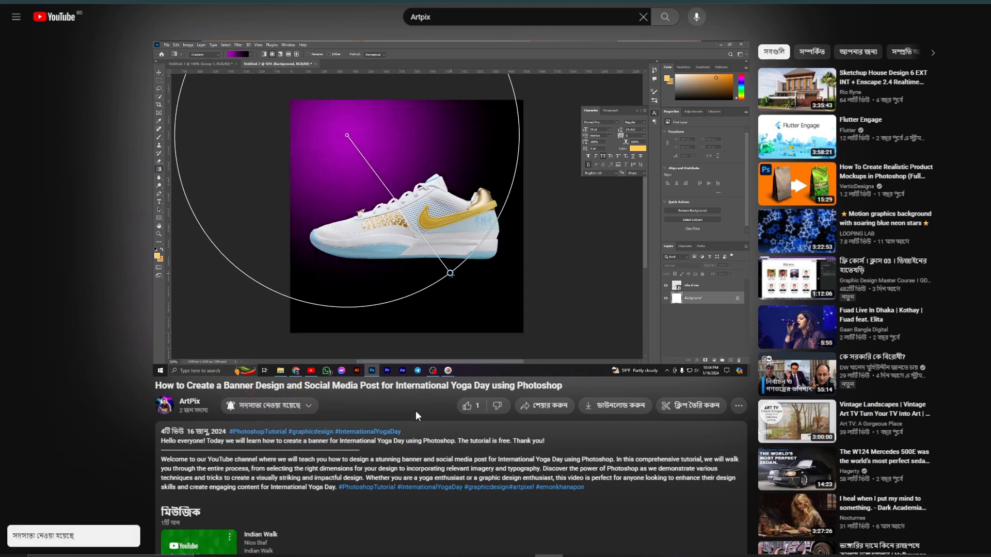
pyautogui.click(466, 406)
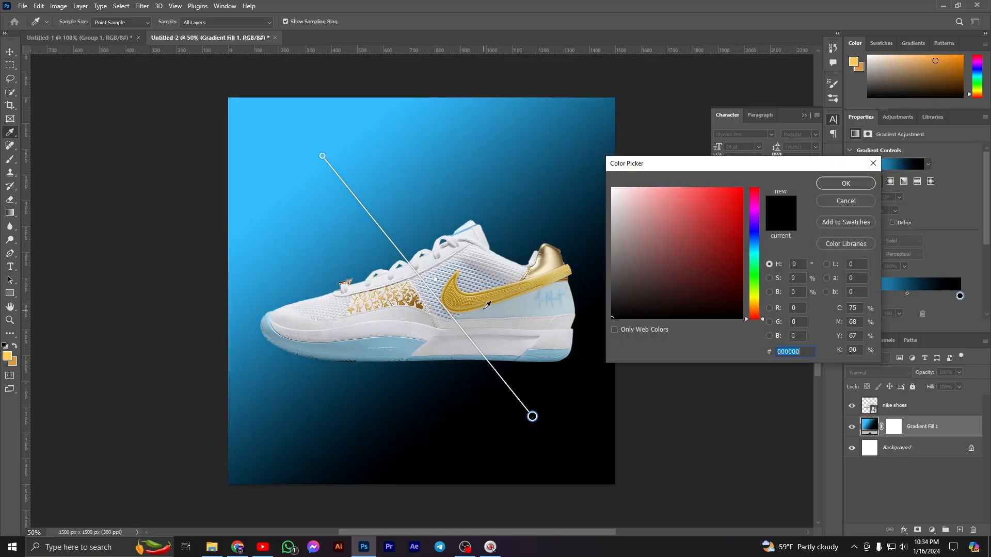
# - Set the background gradient's black end stop to yellow f6ce00 and its start stop to blue 18b3fd
pyautogui.click(508, 292)
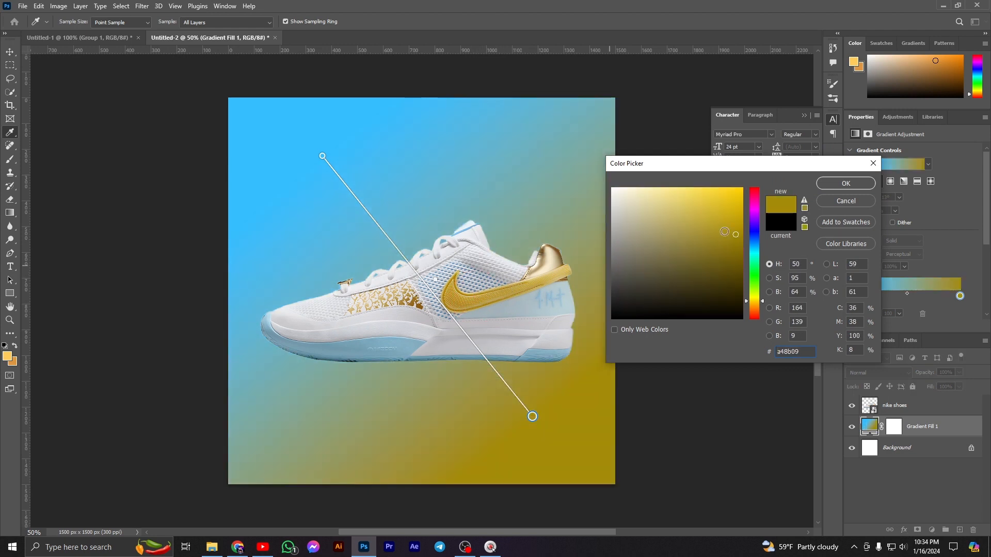
pyautogui.moveTo(736, 235); pyautogui.dragTo(743, 196)
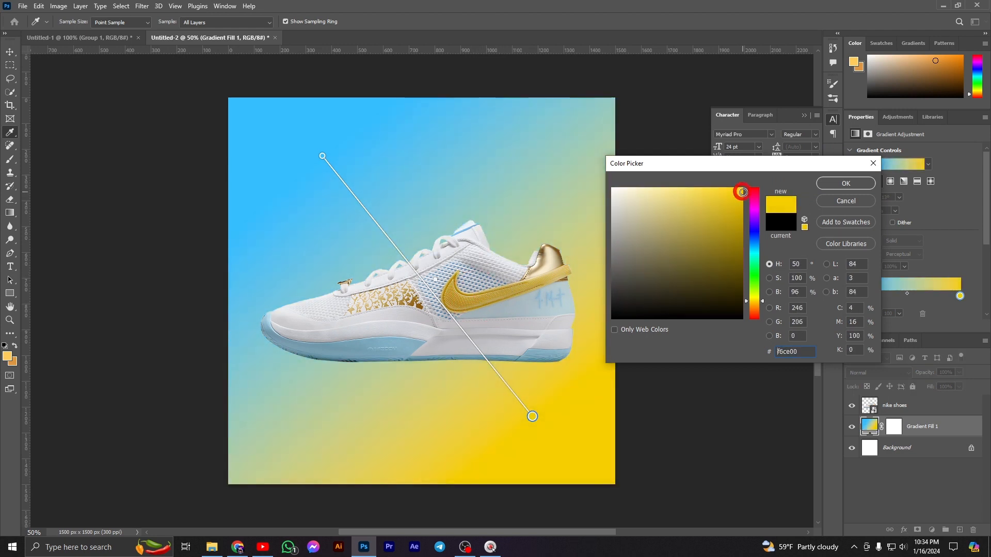
pyautogui.press('Return')
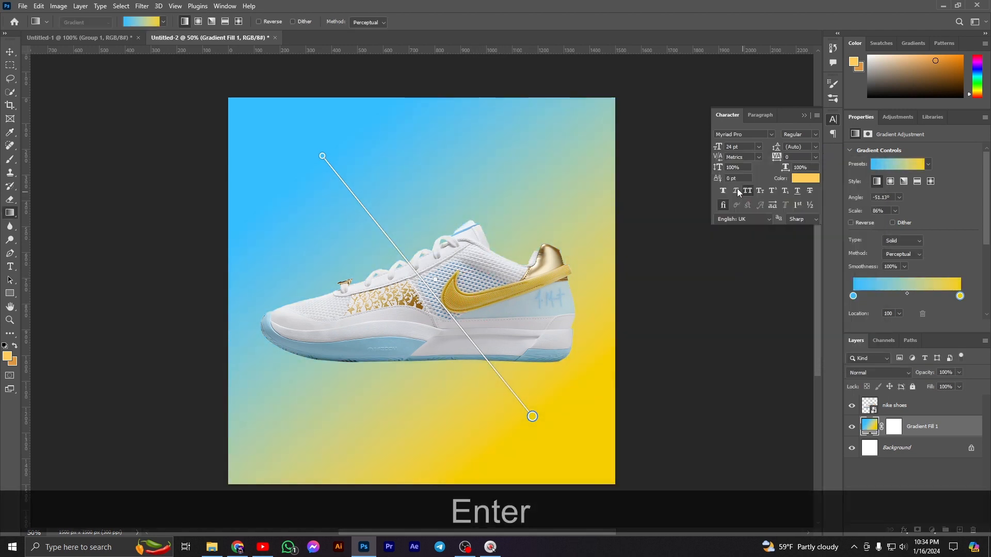
pyautogui.doubleClick(322, 156)
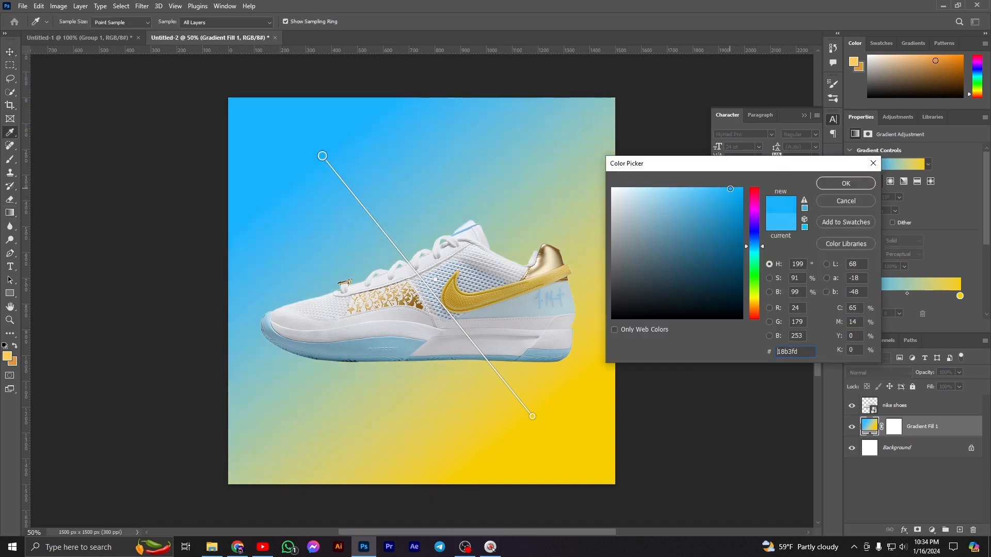
pyautogui.press('Return')
# - Apply the Camera Raw Filter to the shoe with Contrast +15, Highlights -18, Shadows +74 and Saturation +31
pyautogui.click(14, 55)
pyautogui.click(438, 295)
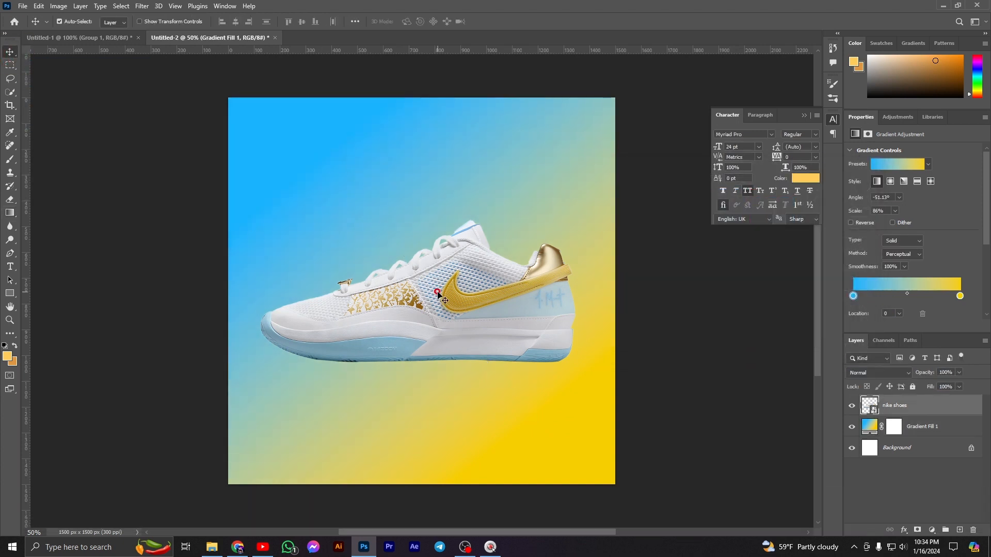
pyautogui.press('ctrl+KP_0')
pyautogui.click(142, 6)
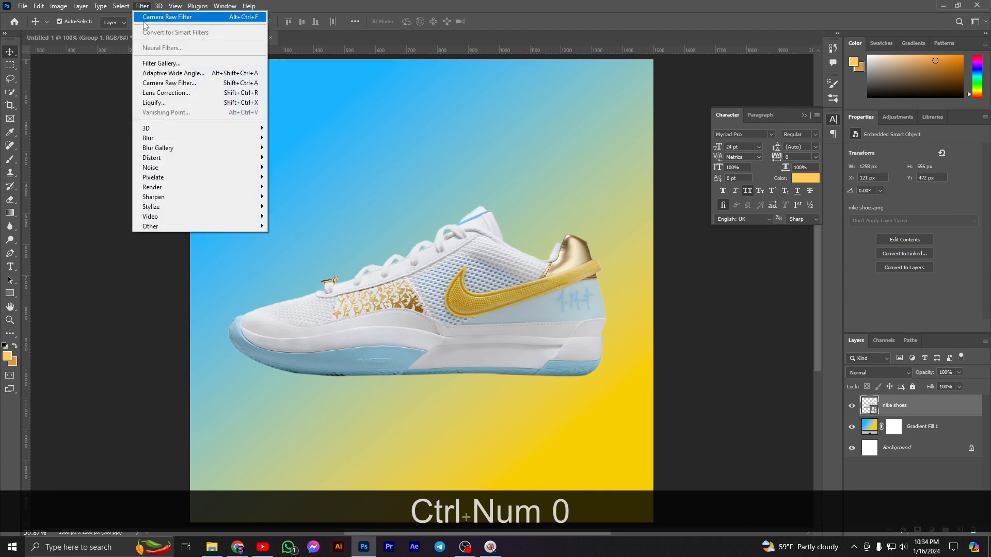
pyautogui.click(146, 82)
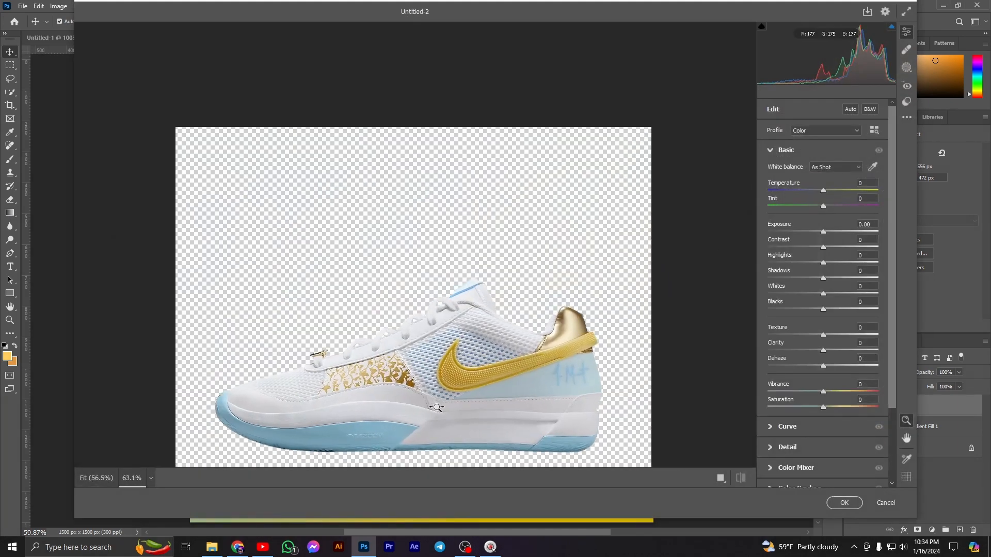
pyautogui.click(473, 419)
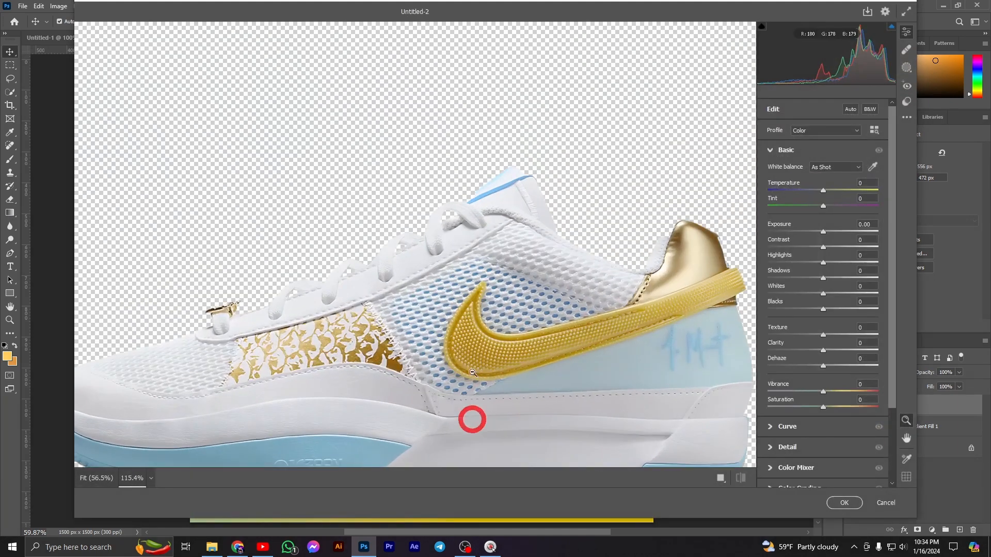
pyautogui.scroll(-3, 472, 372)
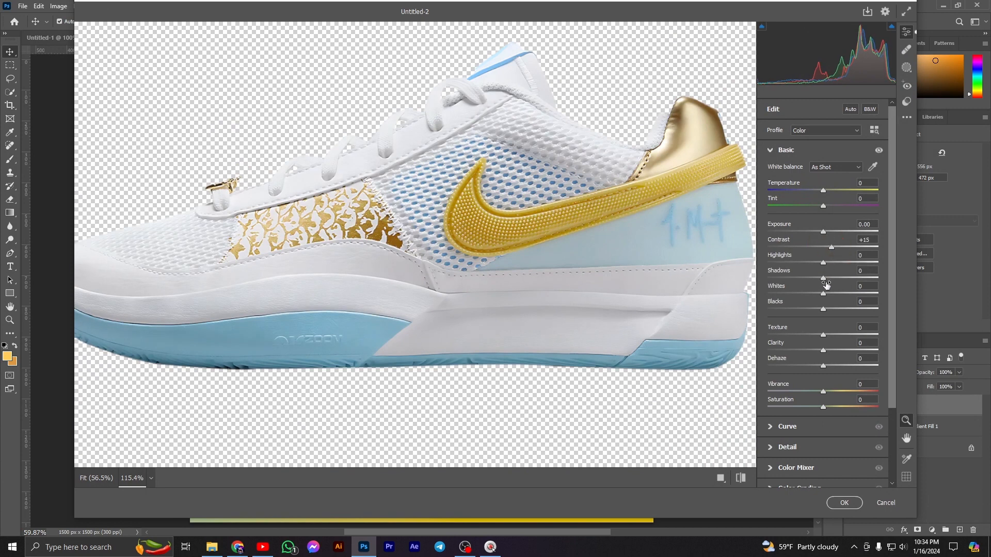
pyautogui.moveTo(839, 280); pyautogui.dragTo(813, 263)
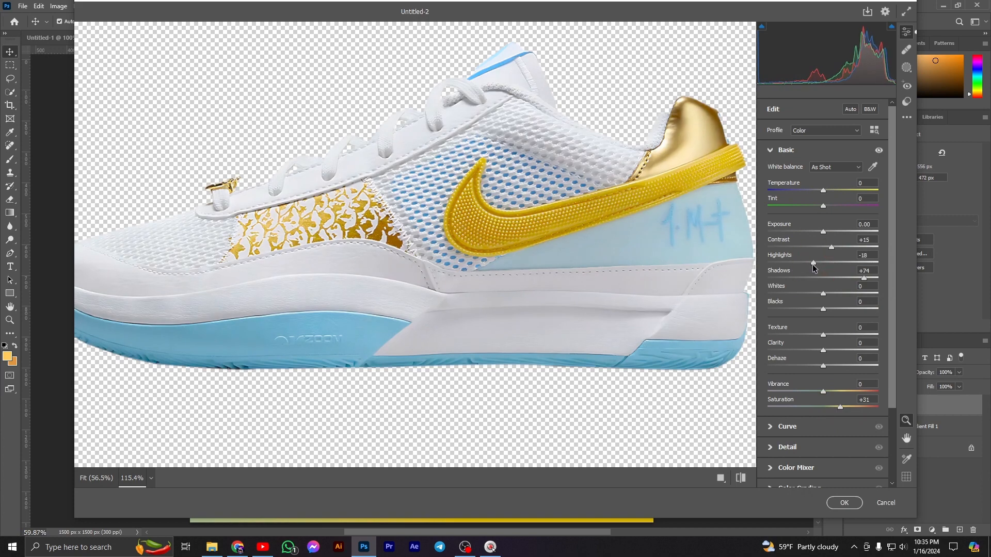
pyautogui.click(843, 502)
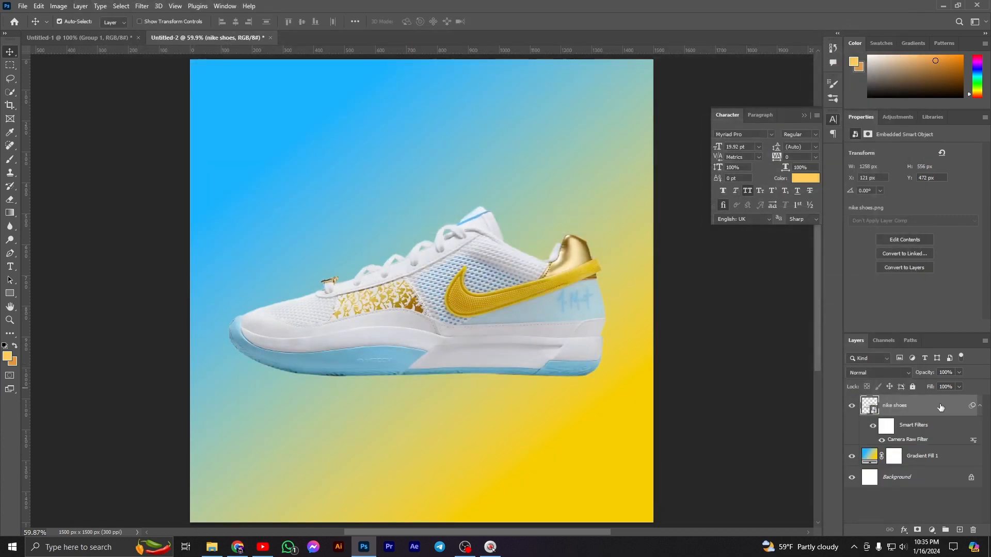
# - Brighten the shoe slightly with Curves and place a horizontal guide along the bottom of its sole
pyautogui.hotkey('ctrl', 'm')
pyautogui.moveTo(472, 91); pyautogui.dragTo(692, 158)
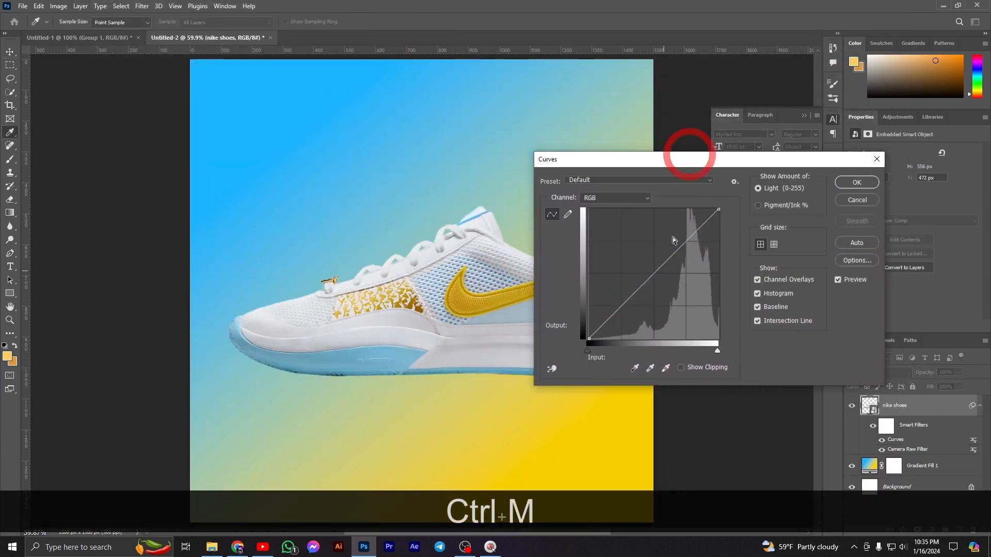
pyautogui.moveTo(652, 274); pyautogui.dragTo(649, 271)
pyautogui.press('Return')
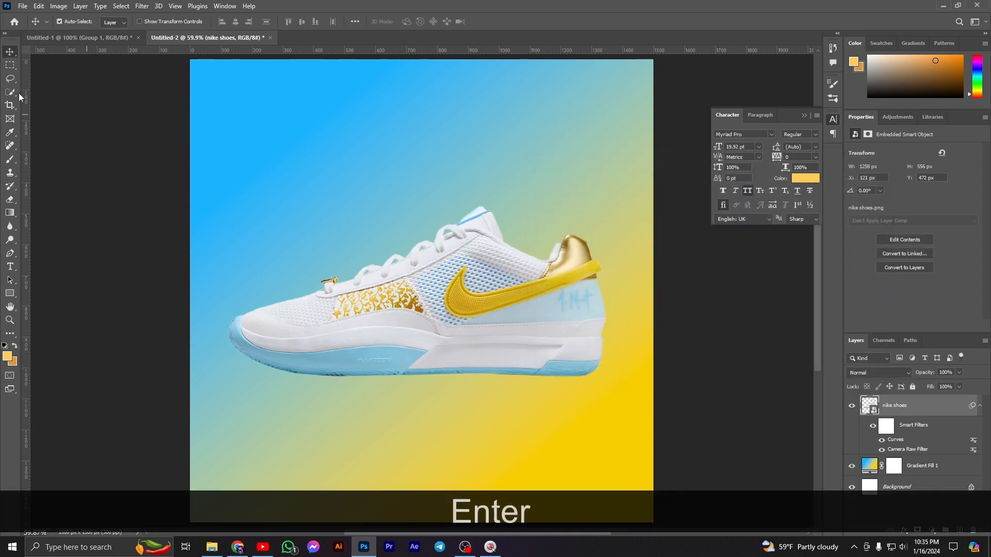
pyautogui.press('ctrl+KP_0')
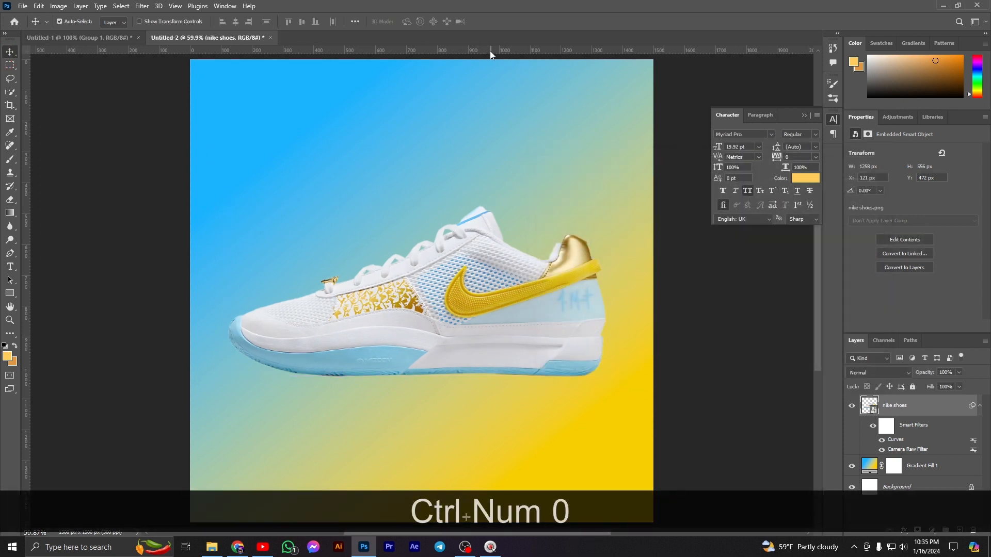
pyautogui.moveTo(490, 51); pyautogui.dragTo(465, 376)
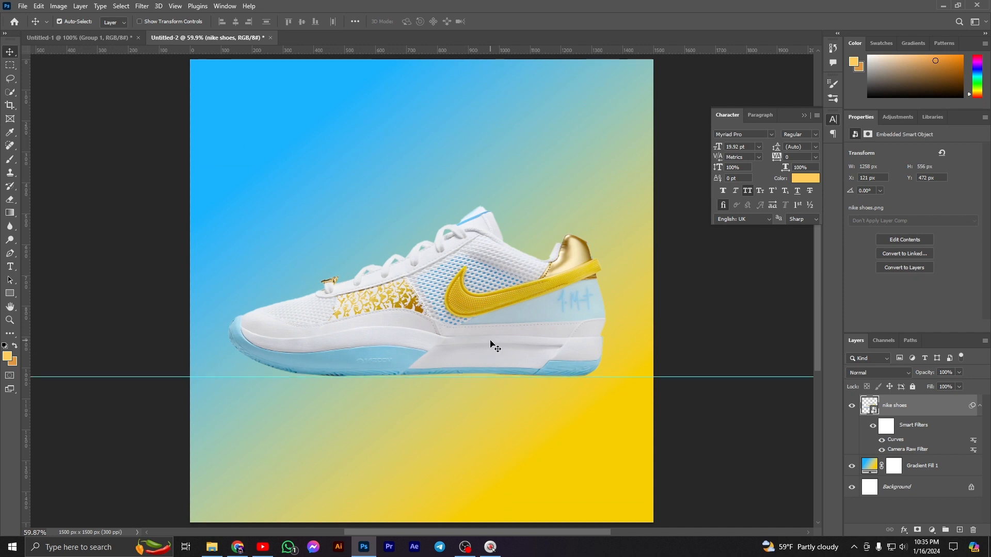
# - Duplicate the shoe layer, flip the copy vertically and move it down over the lower canvas
pyautogui.hotkey('ctrl', 'j')
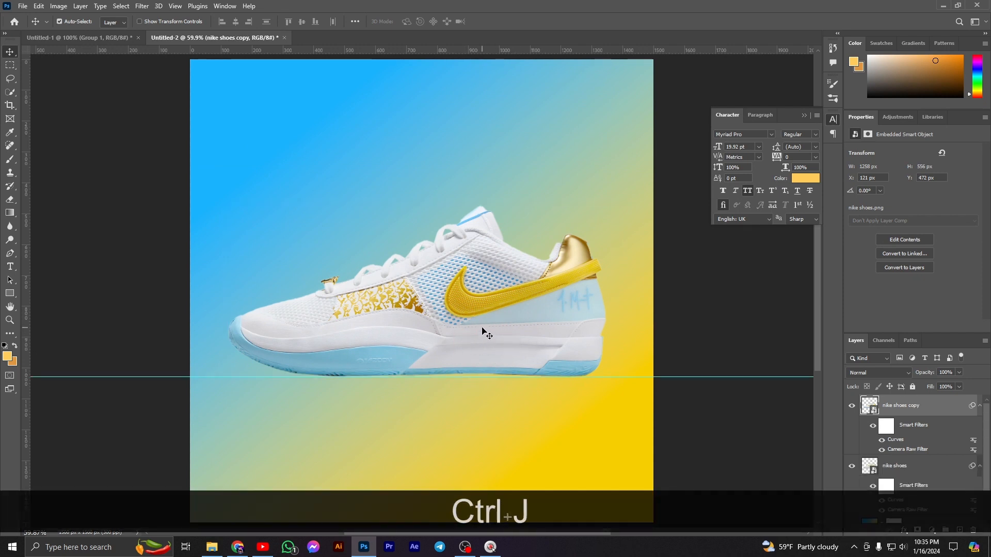
pyautogui.hotkey('ctrl', 't')
pyautogui.rightClick(470, 304)
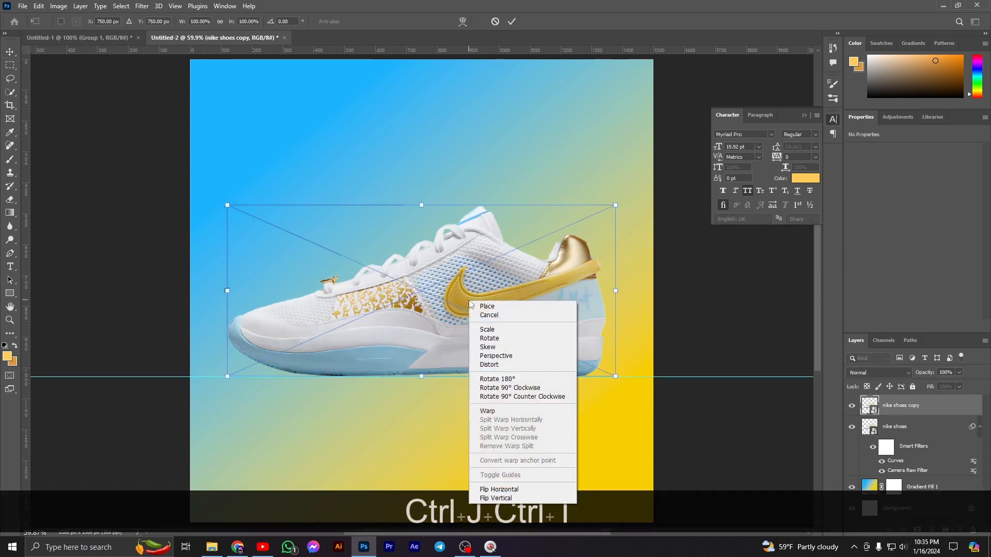
pyautogui.click(495, 499)
pyautogui.moveTo(463, 270); pyautogui.dragTo(458, 379)
pyautogui.press('Return')
# - Turn the flipped shoe copy black with Hue/Saturation at minimum Lightness and move it lower on the canvas
pyautogui.hotkey('ctrl', 'u')
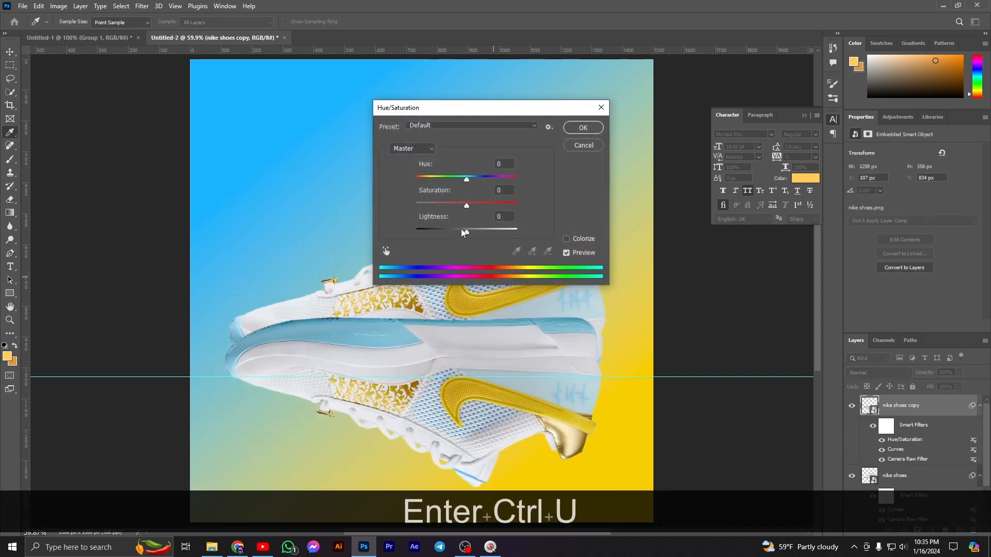
pyautogui.moveTo(464, 232); pyautogui.dragTo(412, 227)
pyautogui.press('Return')
pyautogui.moveTo(346, 343); pyautogui.dragTo(344, 333)
pyautogui.moveTo(437, 336); pyautogui.dragTo(437, 387)
# - Move the original shoe up and rotate it counterclockwise so its heel is raised and its toe points down
pyautogui.moveTo(467, 322); pyautogui.dragTo(463, 265)
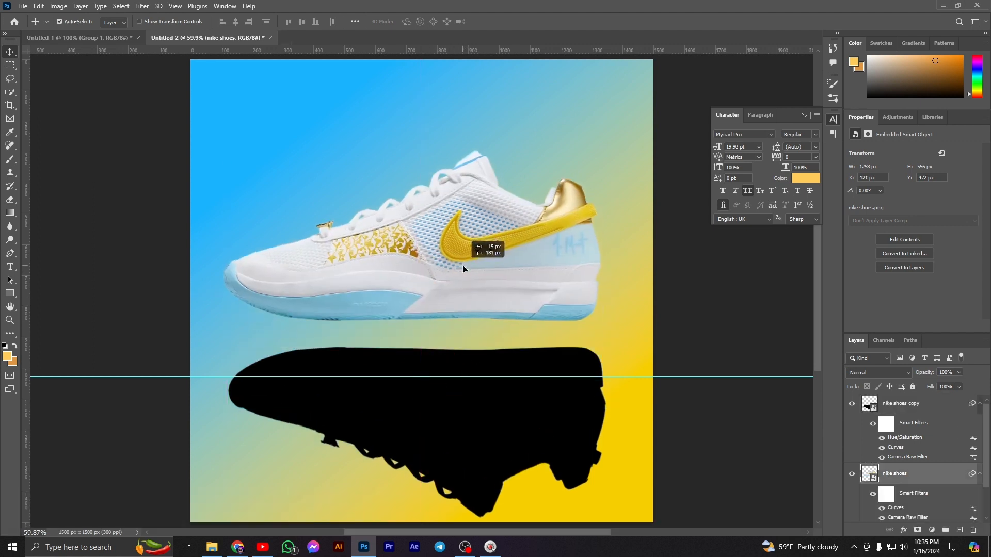
pyautogui.hotkey('ctrl', 't')
pyautogui.moveTo(623, 289); pyautogui.dragTo(620, 219)
pyautogui.moveTo(530, 240); pyautogui.dragTo(518, 270)
pyautogui.press('Return')
# - Send the black shoe copy one layer below the original shoe and add a layer mask to it
pyautogui.keyDown('ctrl'); pyautogui.click(466, 403); pyautogui.keyUp('ctrl')
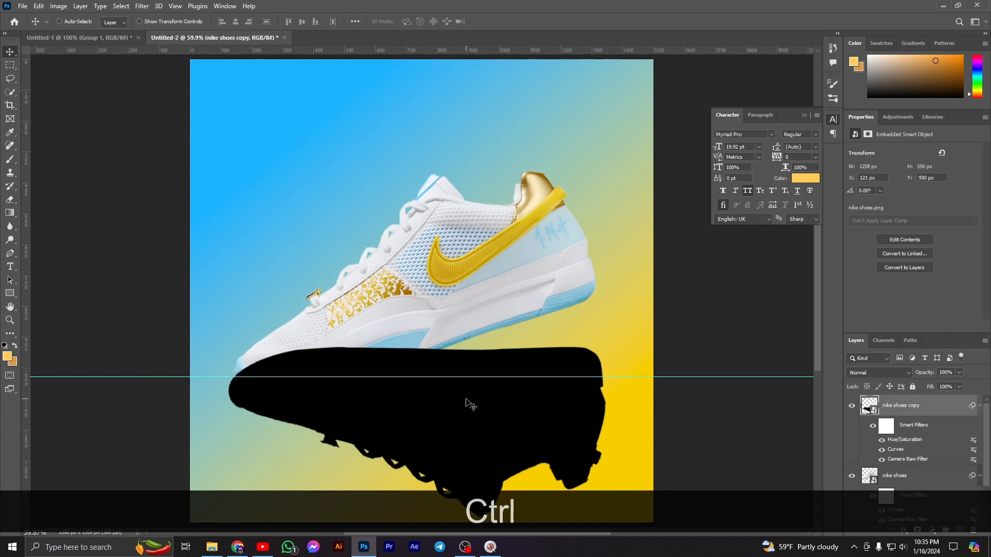
pyautogui.hotkey('ctrl', '[')
pyautogui.click(923, 530)
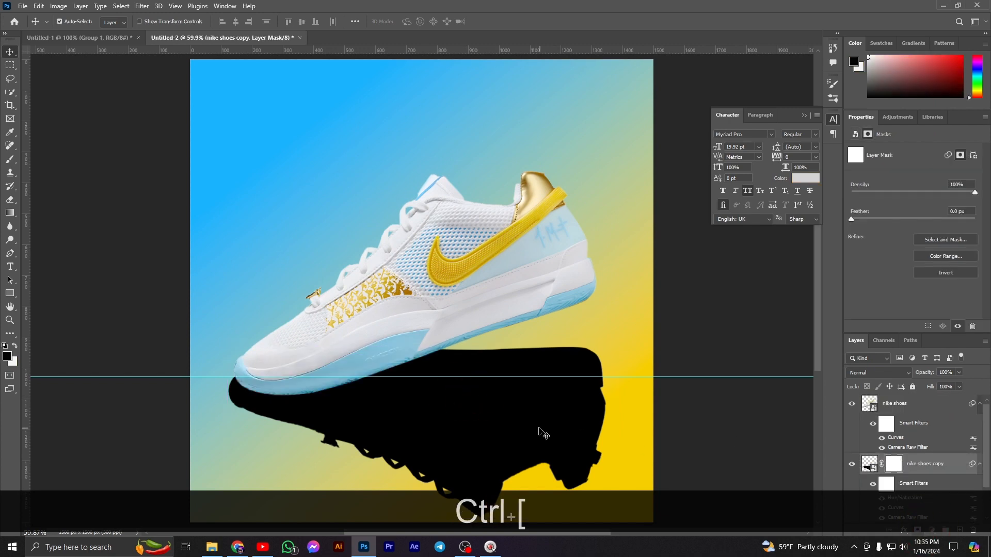
# - Fade the lower part of the black copy with a vertical gradient on its mask, setting the lower stop to black and shifting the gradient down
pyautogui.press('g')
pyautogui.moveTo(477, 477); pyautogui.dragTo(476, 363)
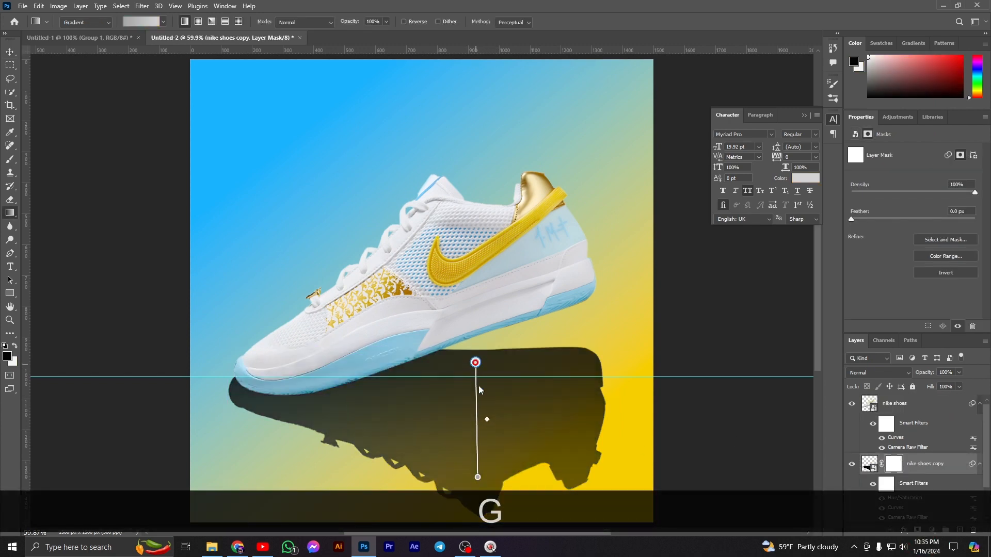
pyautogui.doubleClick(478, 477)
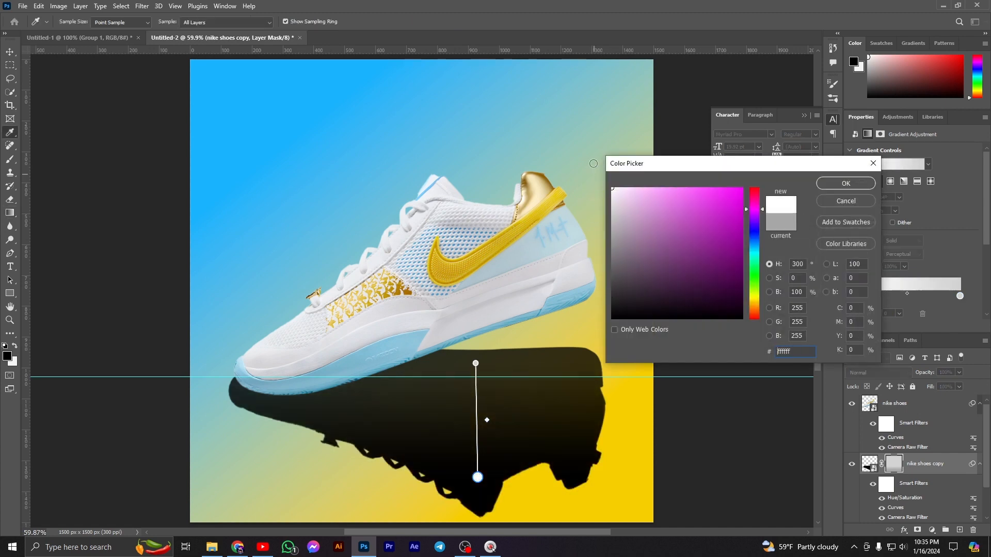
pyautogui.click(602, 369)
pyautogui.press('Return')
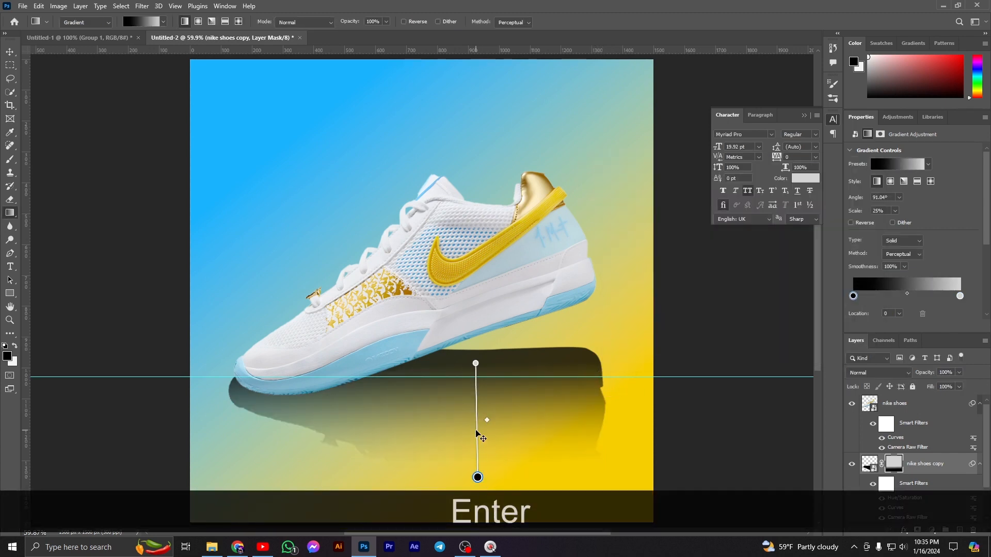
pyautogui.moveTo(476, 433); pyautogui.dragTo(469, 450)
pyautogui.press('Return')
pyautogui.press('v')
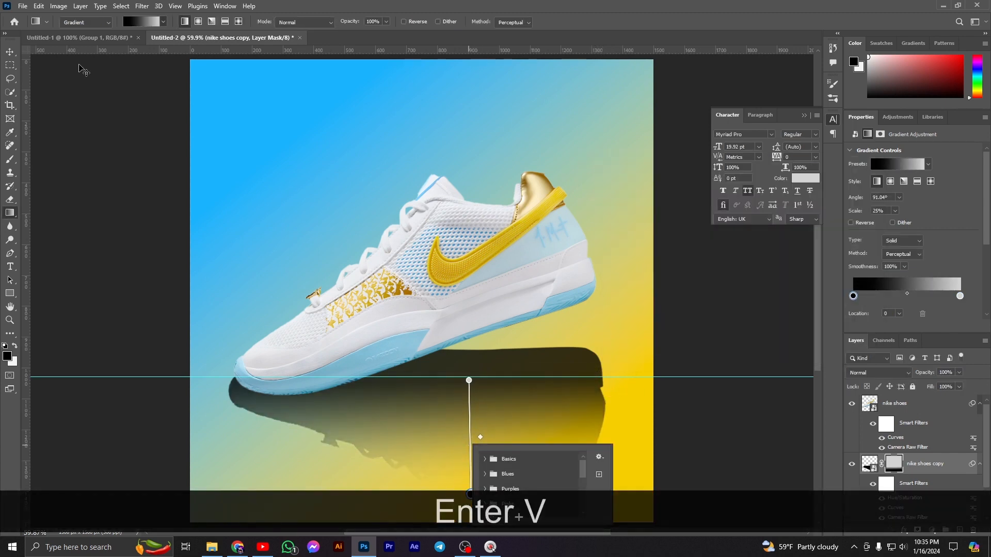
pyautogui.click(121, 6)
pyautogui.moveTo(142, 6)
pyautogui.moveTo(240, 144)
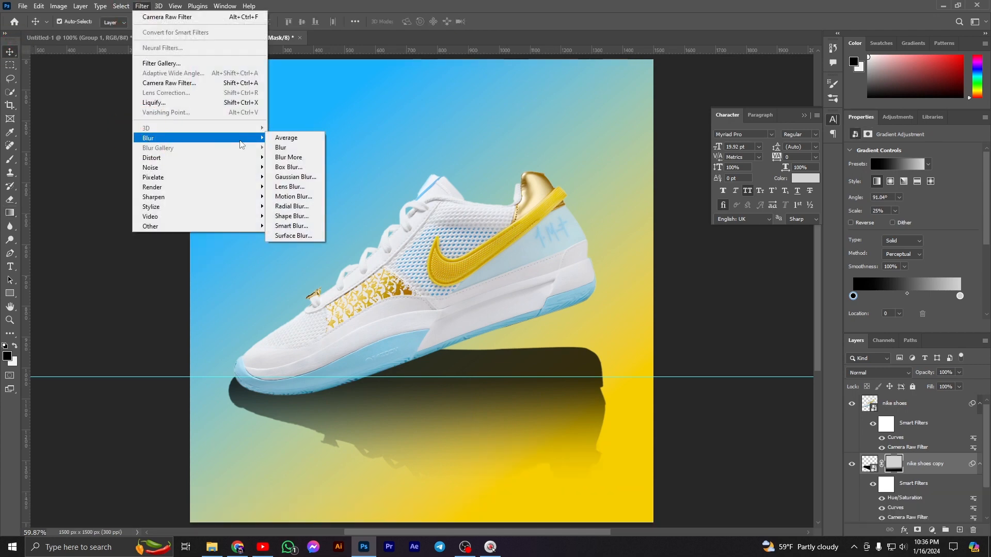
pyautogui.click(295, 177)
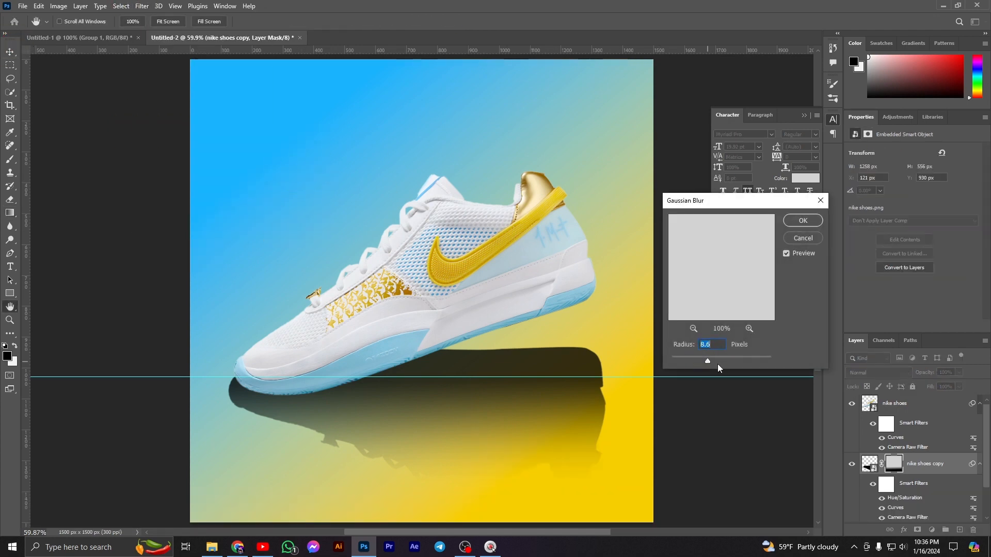
pyautogui.press('Escape')
# - Soften the black shoe copy itself with a Gaussian Blur, and shift the original shoe slightly down and to the left
pyautogui.click(142, 6)
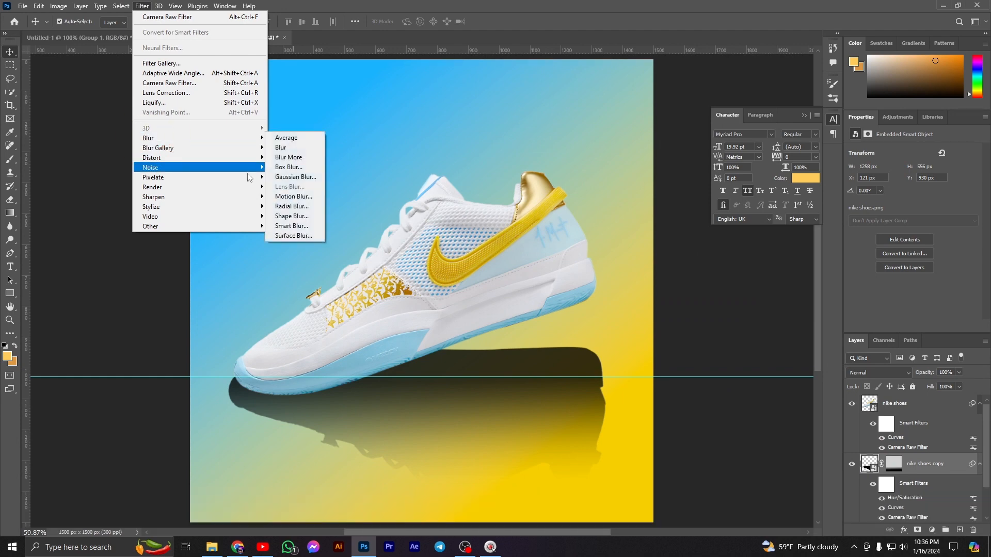
pyautogui.click(291, 176)
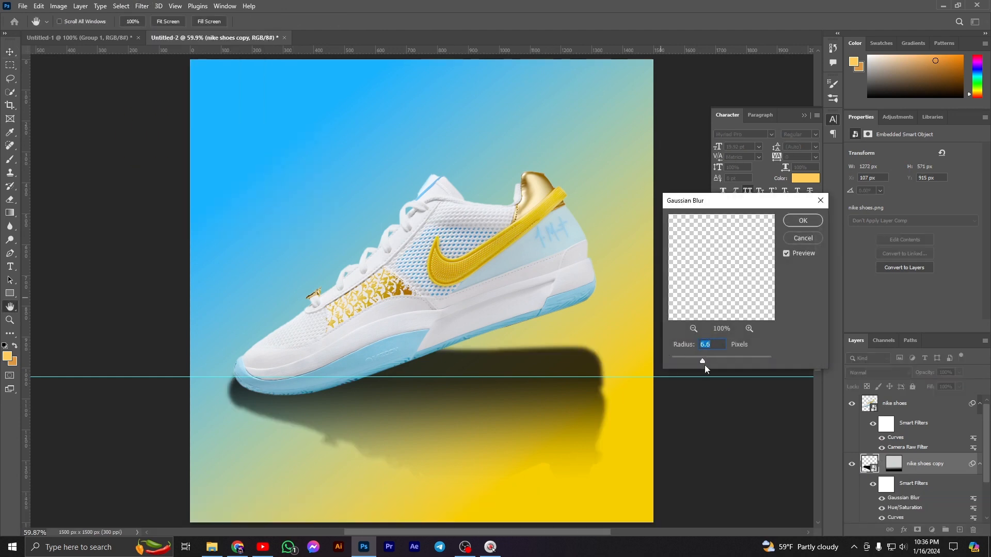
pyautogui.moveTo(703, 362); pyautogui.dragTo(713, 358)
pyautogui.press('Return')
pyautogui.moveTo(468, 254); pyautogui.dragTo(455, 262)
# - Rotate the blurred shadow about 16° clockwise, place it lower so it starts under the toe, and reduce its opacity
pyautogui.click(555, 398)
pyautogui.hotkey('ctrl', 't')
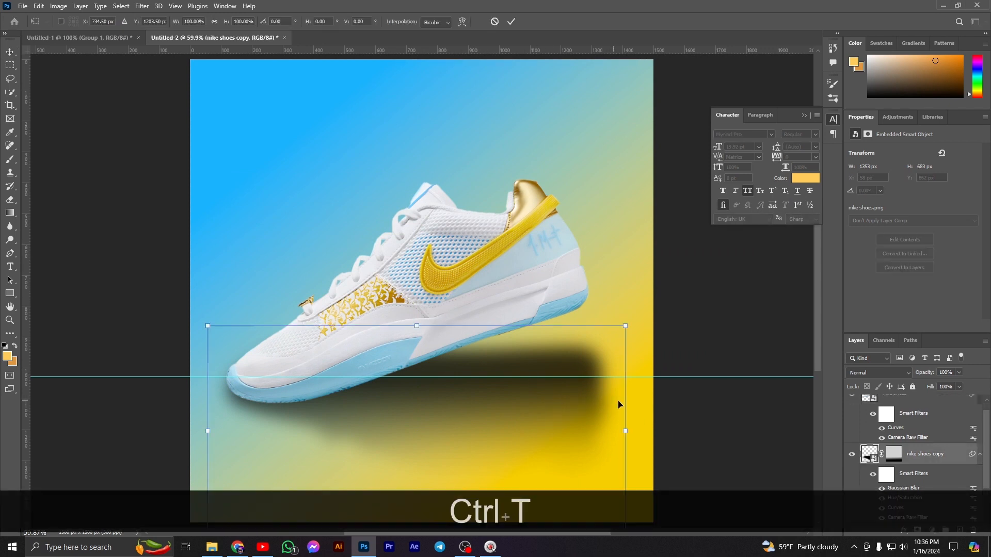
pyautogui.moveTo(645, 435); pyautogui.dragTo(666, 502)
pyautogui.moveTo(546, 395); pyautogui.dragTo(545, 446)
pyautogui.press('Return')
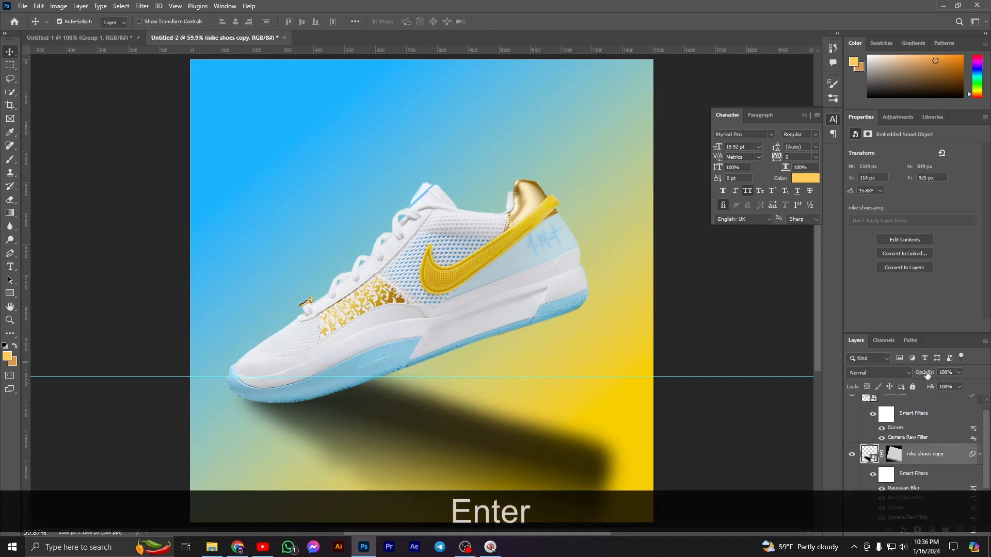
pyautogui.moveTo(928, 375); pyautogui.dragTo(906, 379)
pyautogui.click(724, 391)
# - Add a new layer directly above the gradient fill and set the foreground colour to white
pyautogui.scroll(1, 911, 455)
pyautogui.scroll(-2, 911, 455)
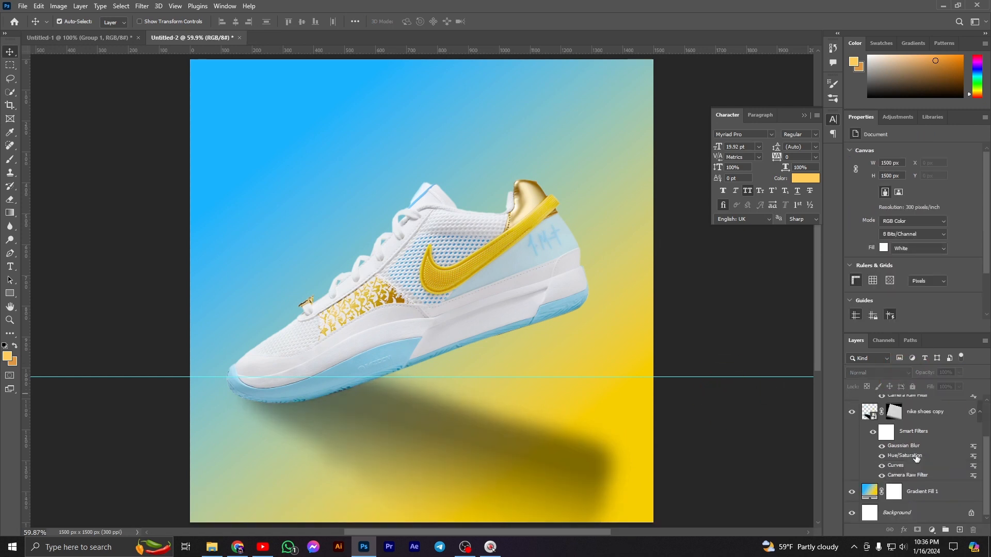
pyautogui.click(944, 503)
pyautogui.hotkey('ctrl', 'shift', 'alt', 'n')
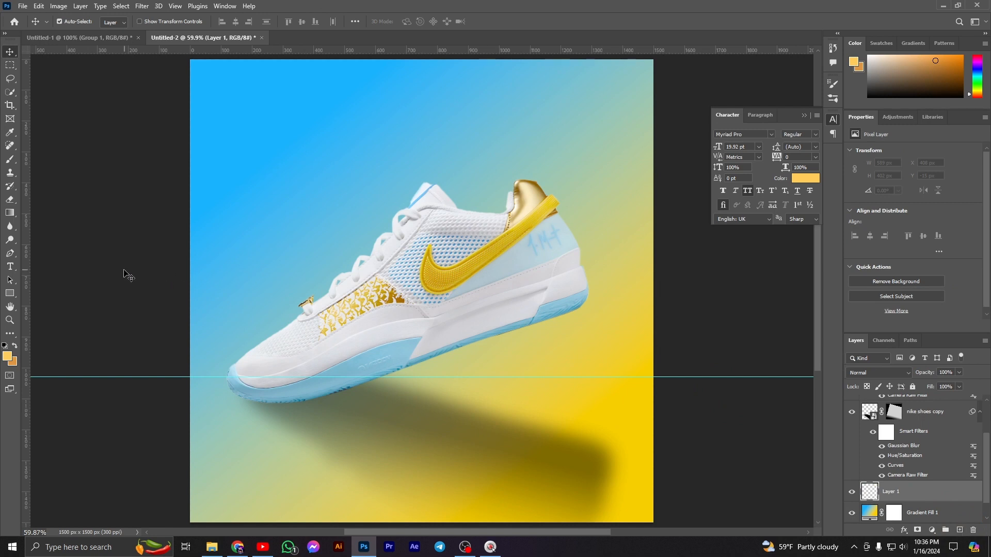
pyautogui.click(7, 356)
pyautogui.click(631, 239)
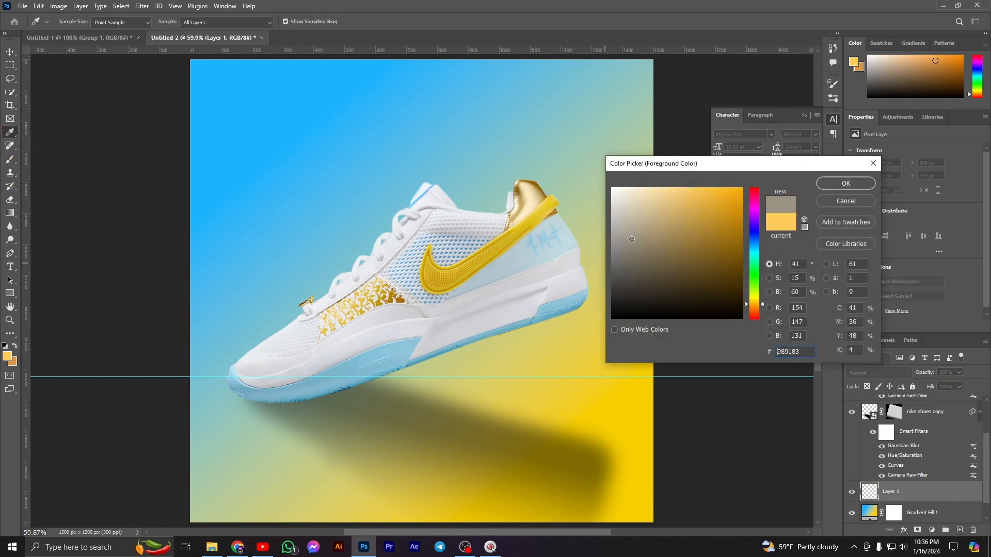
pyautogui.press('Return')
# - Stamp a soft 800 px white glow at 100% brush opacity on the blue area above the toe, and enlarge it to about 1314 x 1296 px
pyautogui.click(308, 173)
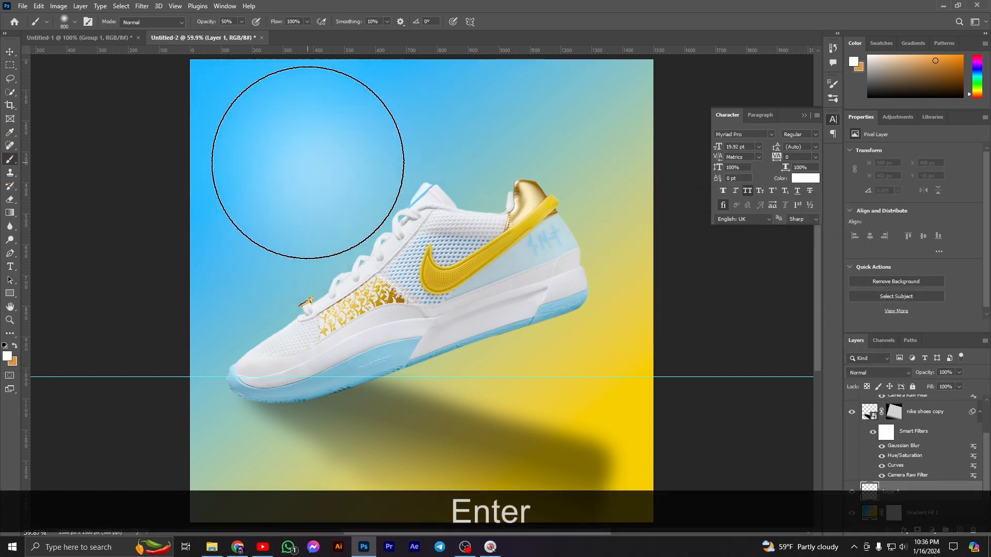
pyautogui.hotkey('ctrl', 'z')
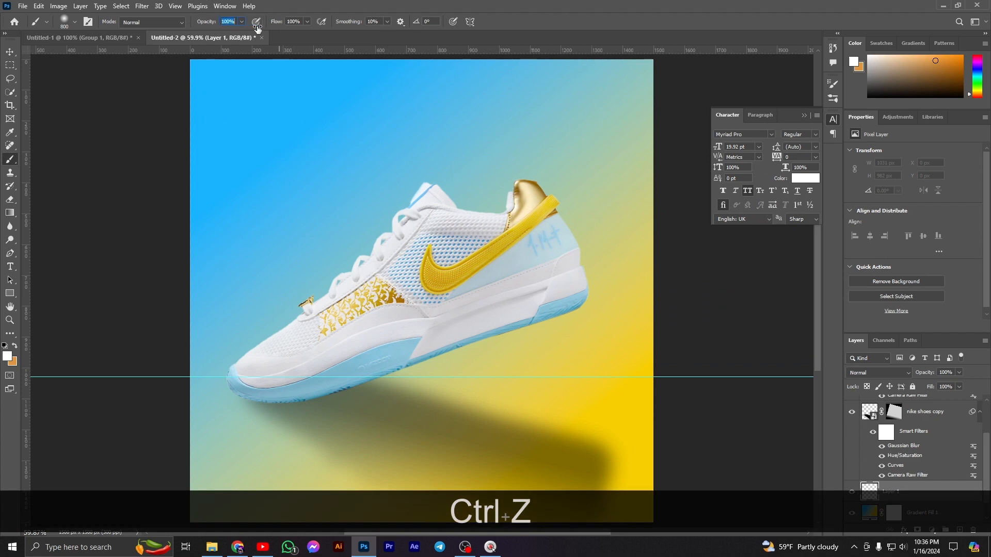
pyautogui.click(310, 174)
pyautogui.hotkey('ctrl', 't')
pyautogui.moveTo(514, 218); pyautogui.dragTo(550, 216)
pyautogui.press('Return')
# - Set the white glow layer's blend mode to Overlay and deselect the layer
pyautogui.click(896, 373)
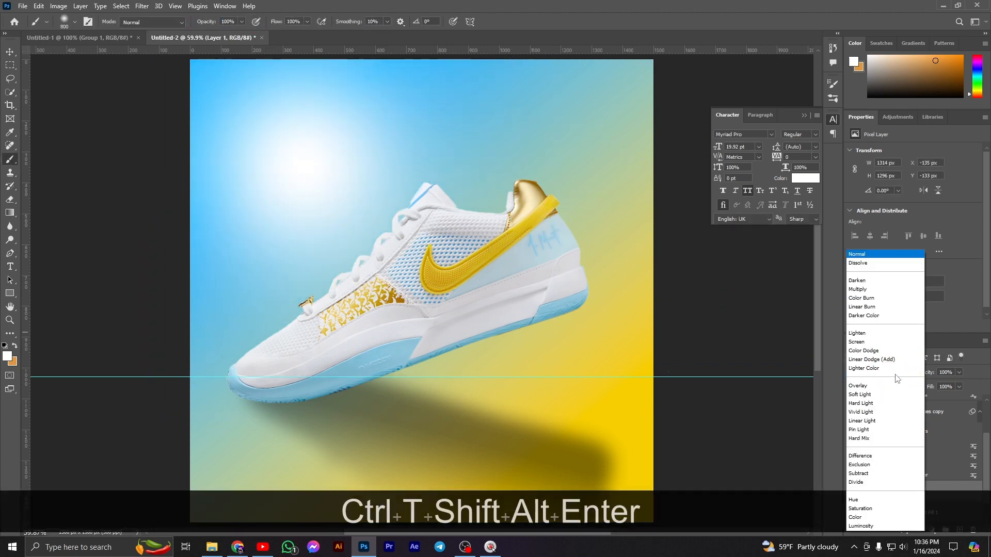
pyautogui.click(858, 386)
pyautogui.keyDown('ctrl'); pyautogui.click(869, 491); pyautogui.keyUp('ctrl')
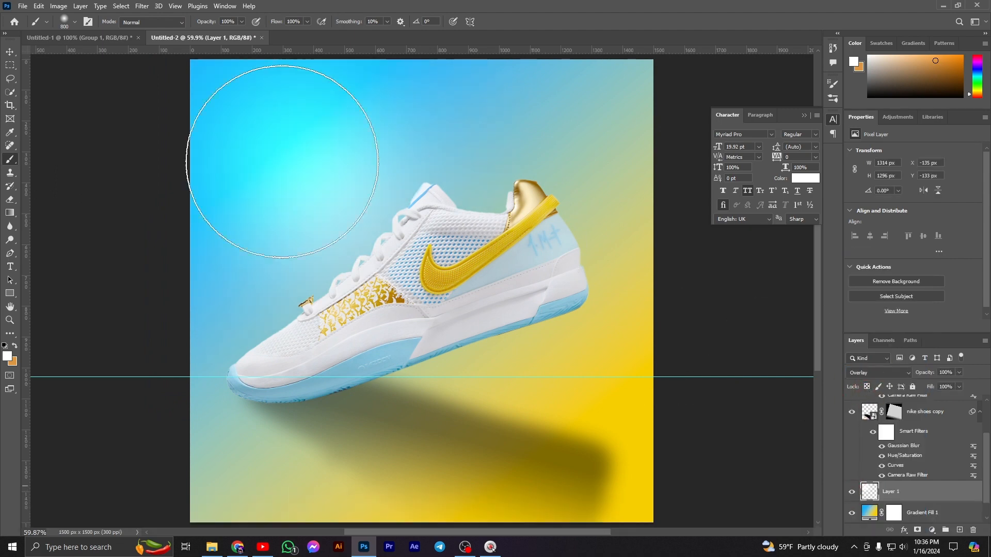
pyautogui.click(10, 52)
pyautogui.click(120, 234)
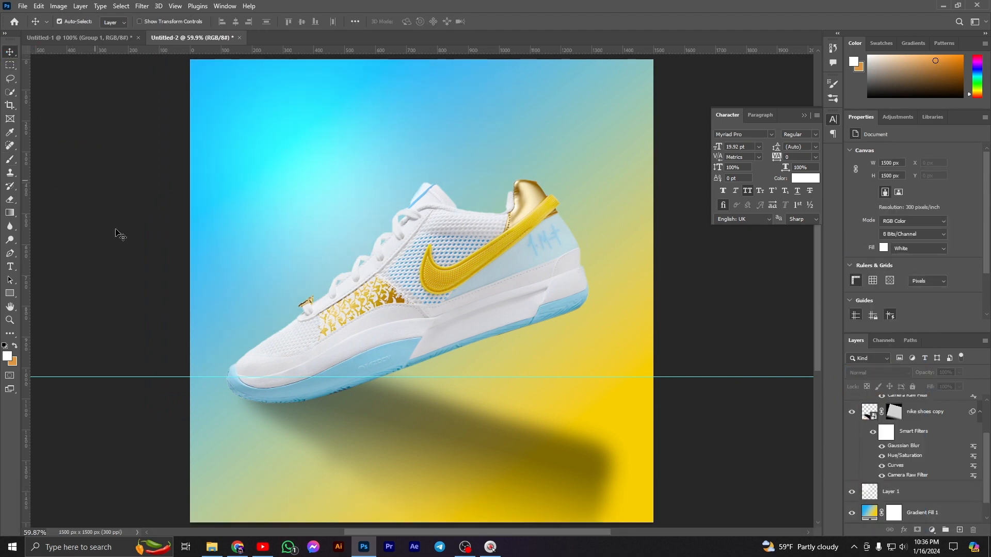
pyautogui.click(221, 549)
pyautogui.click(221, 549)
pyautogui.keyDown('ctrl'); pyautogui.click(421, 312); pyautogui.keyUp('ctrl')
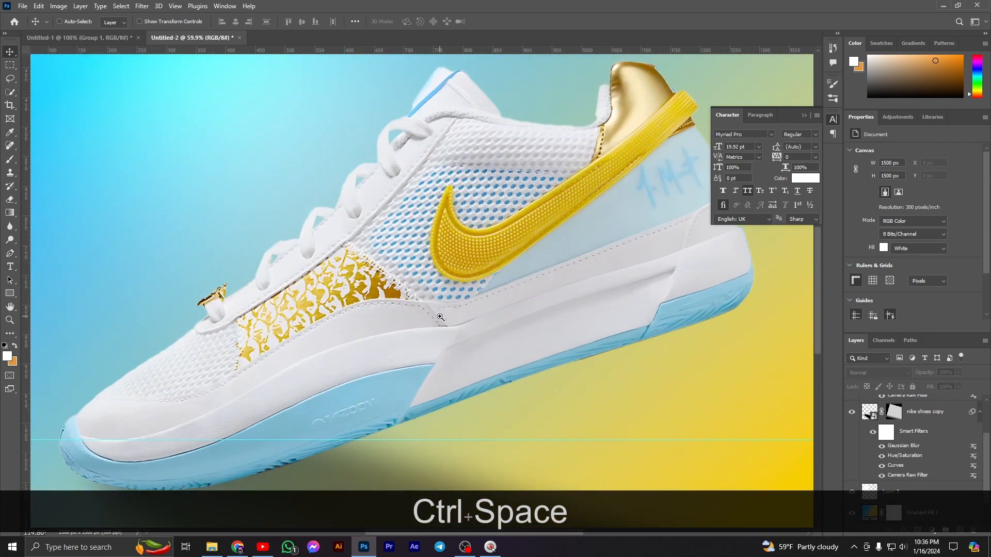
pyautogui.hotkey('ctrl', '0')
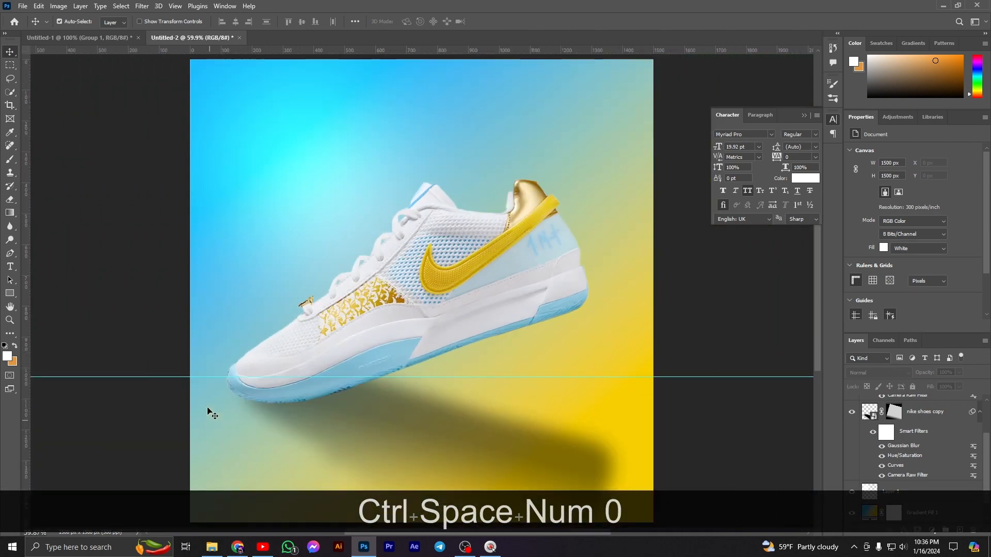
# - Flatten the 800 px Soft Round brush into a thin horizontal tip, and undo a test dab below the heel
pyautogui.click(9, 159)
pyautogui.rightClick(320, 255)
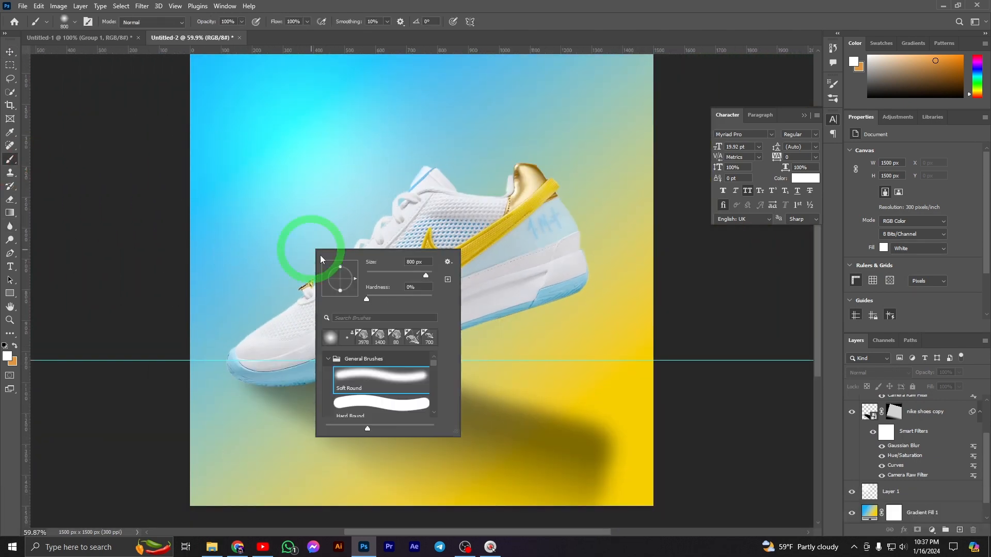
pyautogui.click(339, 278)
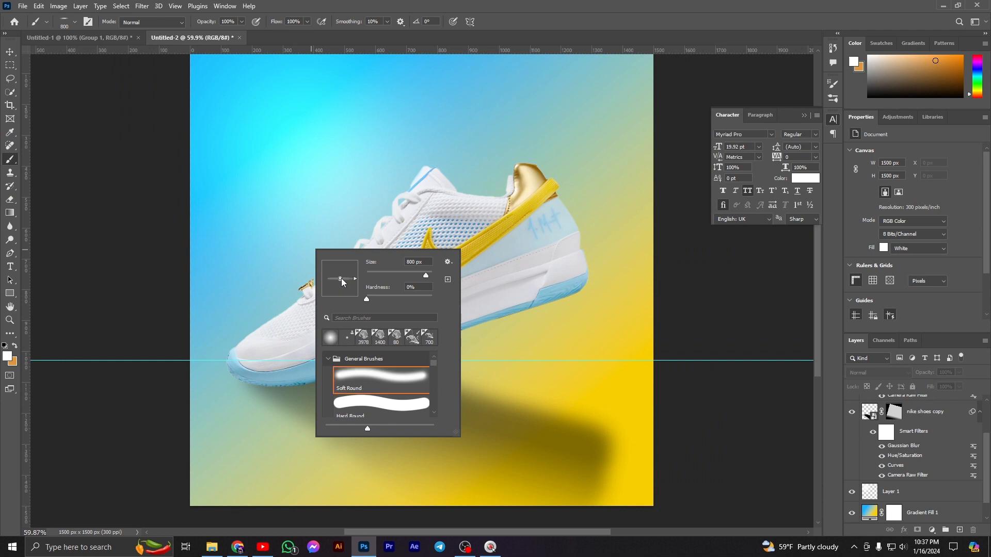
pyautogui.click(342, 278)
pyautogui.click(646, 321)
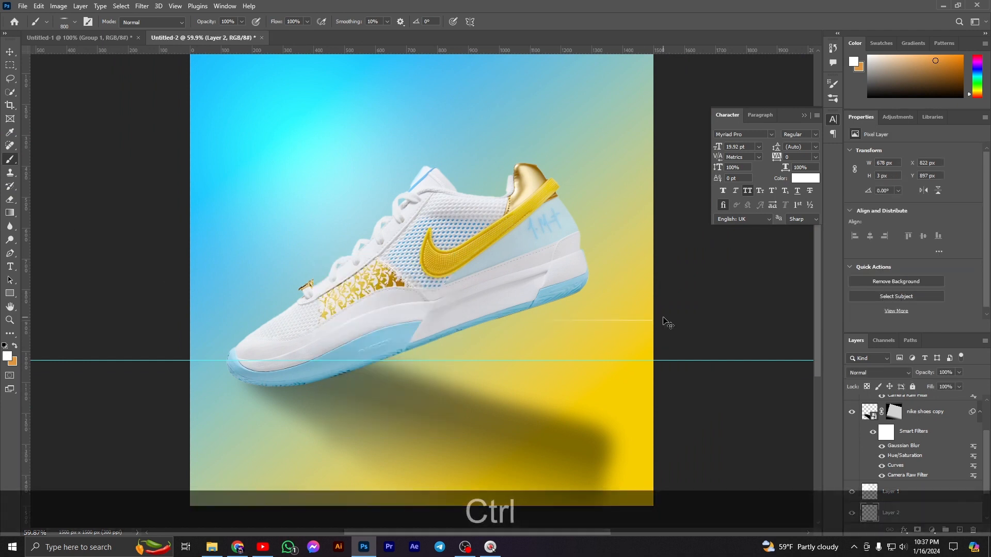
pyautogui.hotkey('ctrl', 'z')
# - Add a new layer above the gradient fill and paint a white floor light from below the heel down the right edge of the canvas
pyautogui.click(946, 492)
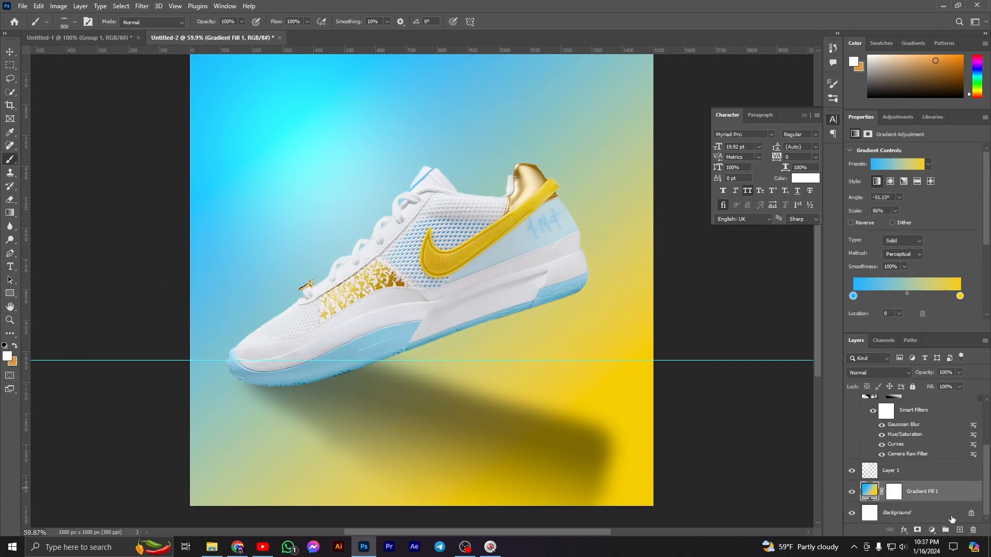
pyautogui.click(960, 530)
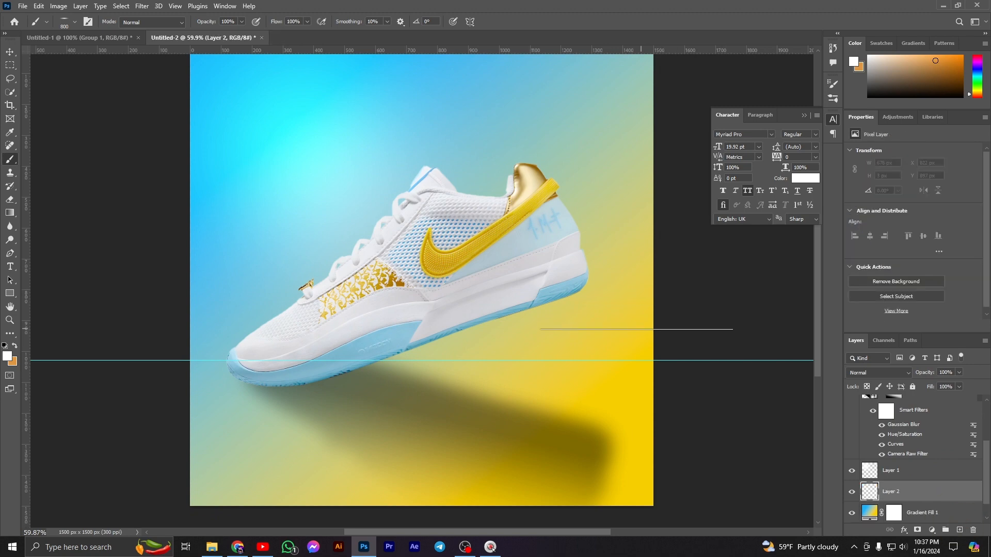
pyautogui.moveTo(637, 328)
pyautogui.mouseDown()
pyautogui.moveTo(683, 386)
pyautogui.moveTo(723, 537)
pyautogui.mouseUp()
pyautogui.hotkey('ctrl', 'alt', '0')
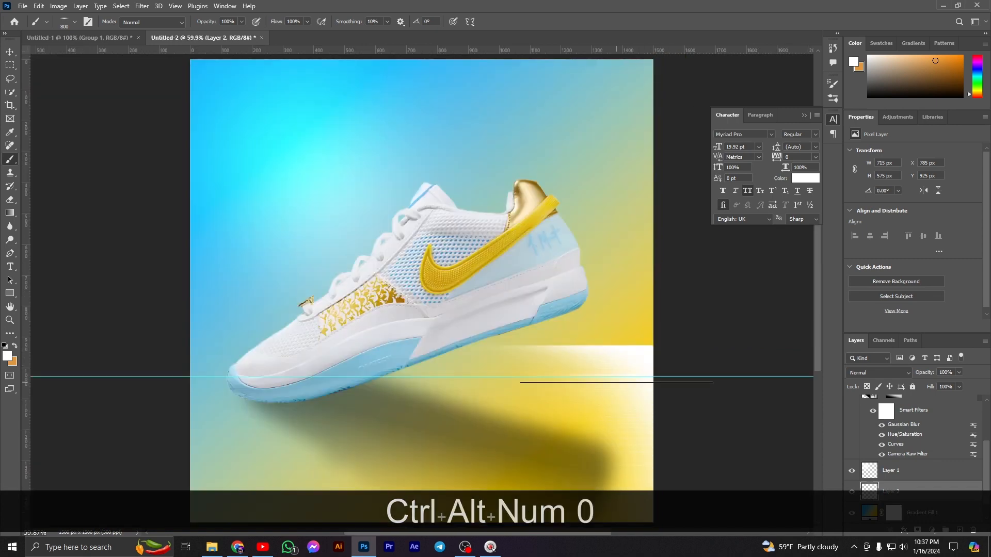
pyautogui.press('v')
pyautogui.click(142, 5)
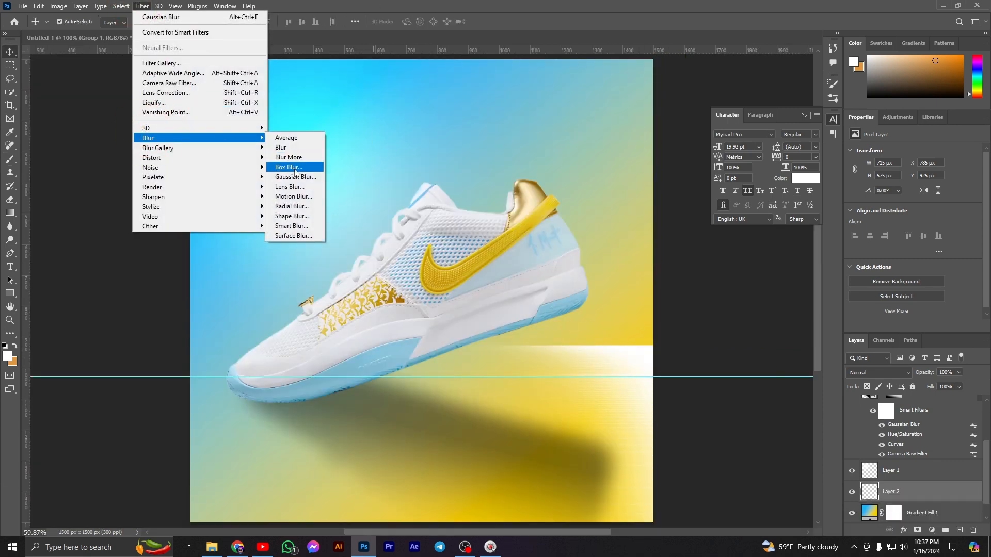
pyautogui.click(292, 177)
pyautogui.moveTo(721, 366); pyautogui.dragTo(709, 362)
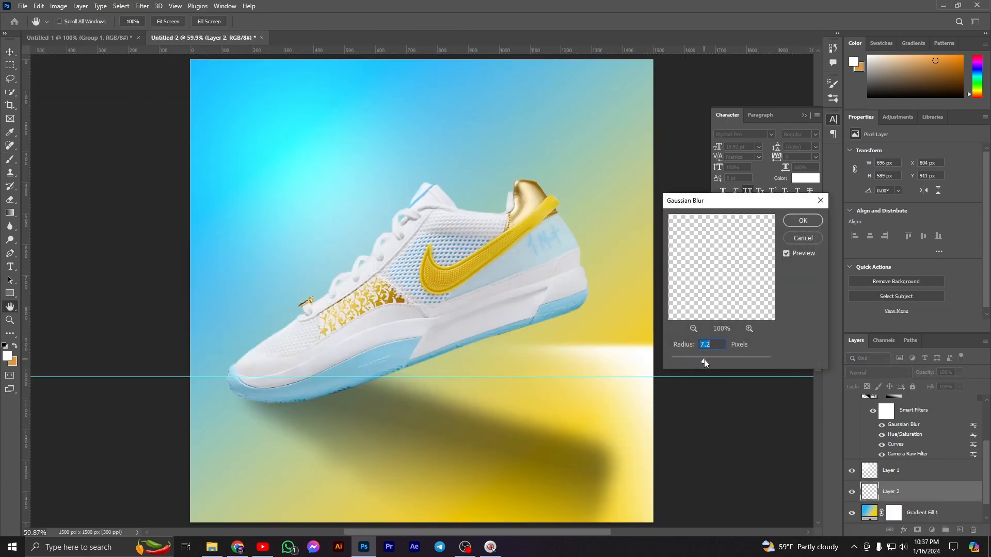
pyautogui.press('Escape')
# - Apply a 47 px Tilt-Shift blur to the floor light, centred near its upper edge with the lower sharp zone narrowed
pyautogui.click(142, 5)
pyautogui.moveTo(157, 138)
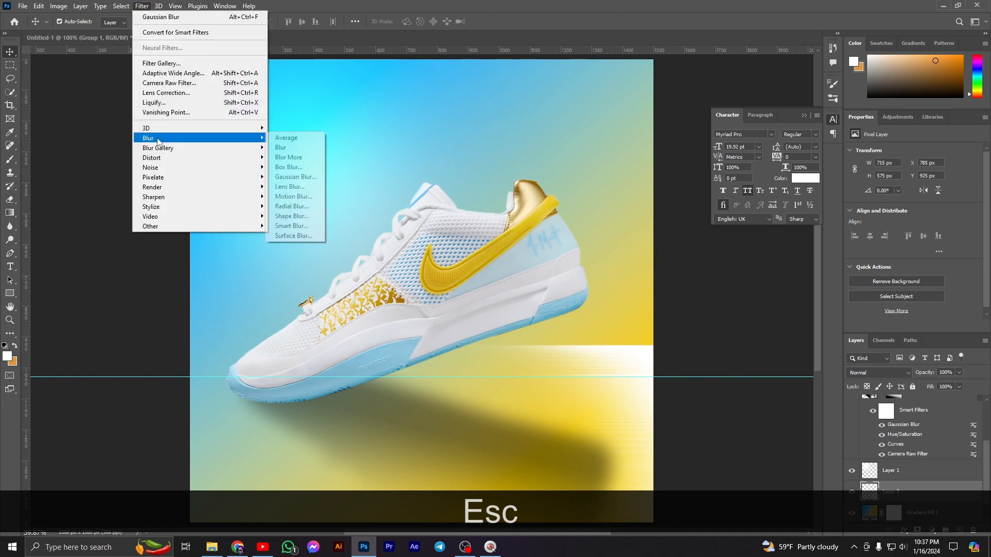
pyautogui.click(281, 151)
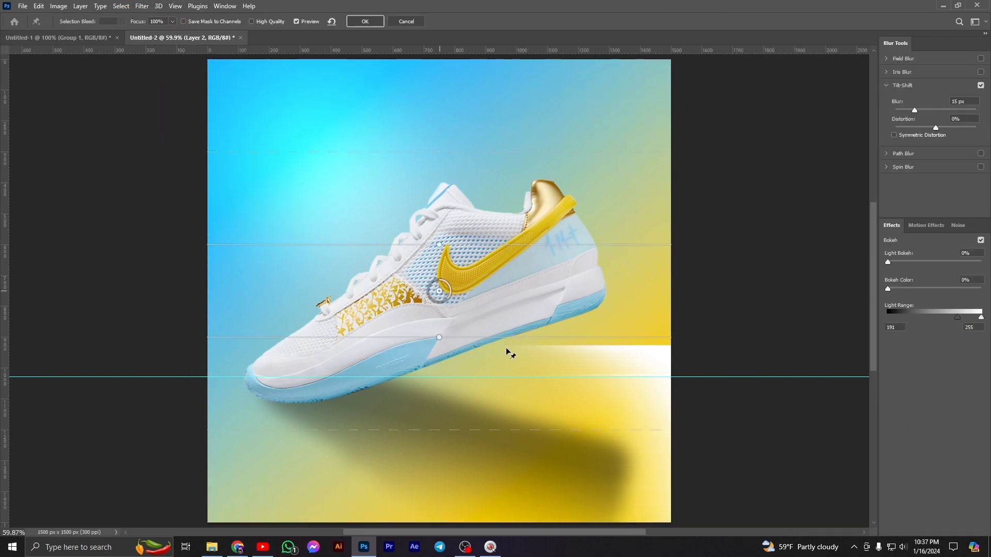
pyautogui.click(548, 359)
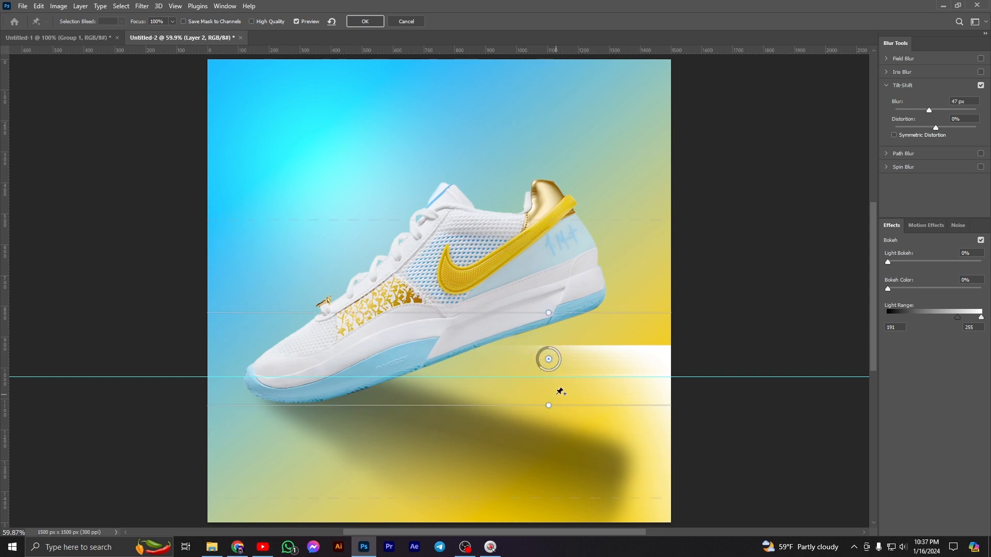
pyautogui.moveTo(562, 402); pyautogui.dragTo(582, 362)
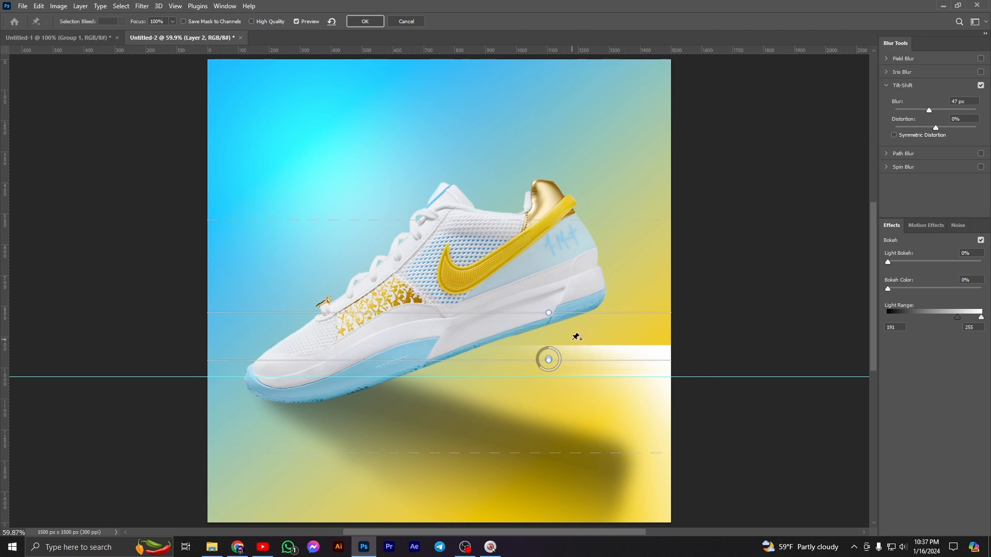
pyautogui.click(364, 22)
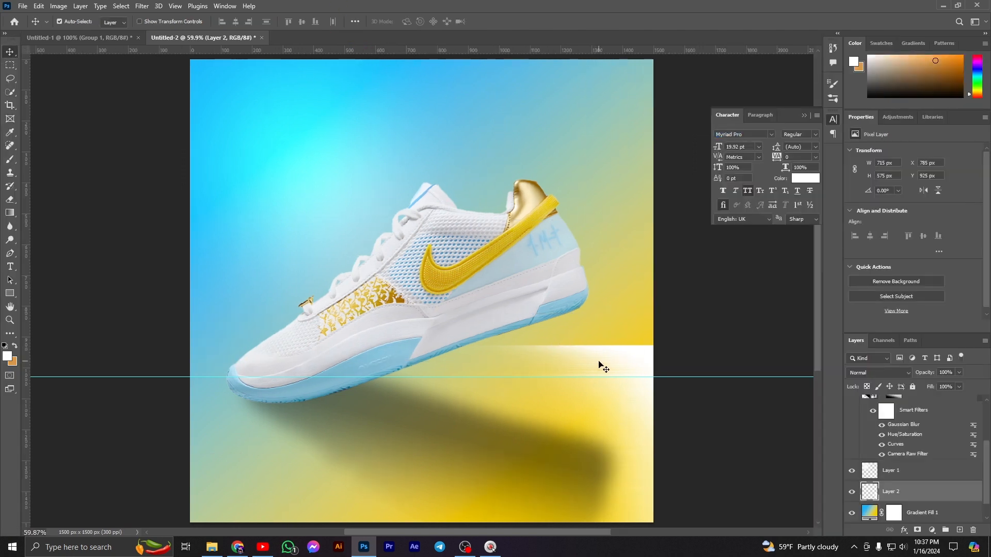
# - Duplicate the floor light, mirror the copy horizontally out to the canvas's left edge, and merge it with the original
pyautogui.hotkey('ctrl', 'j')
pyautogui.hotkey('ctrl', 't')
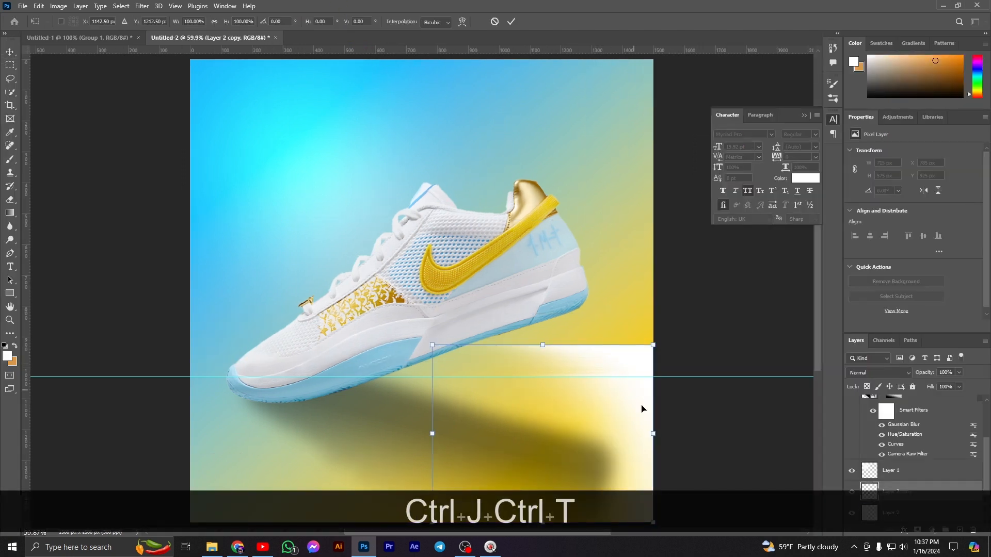
pyautogui.moveTo(653, 434); pyautogui.dragTo(190, 413)
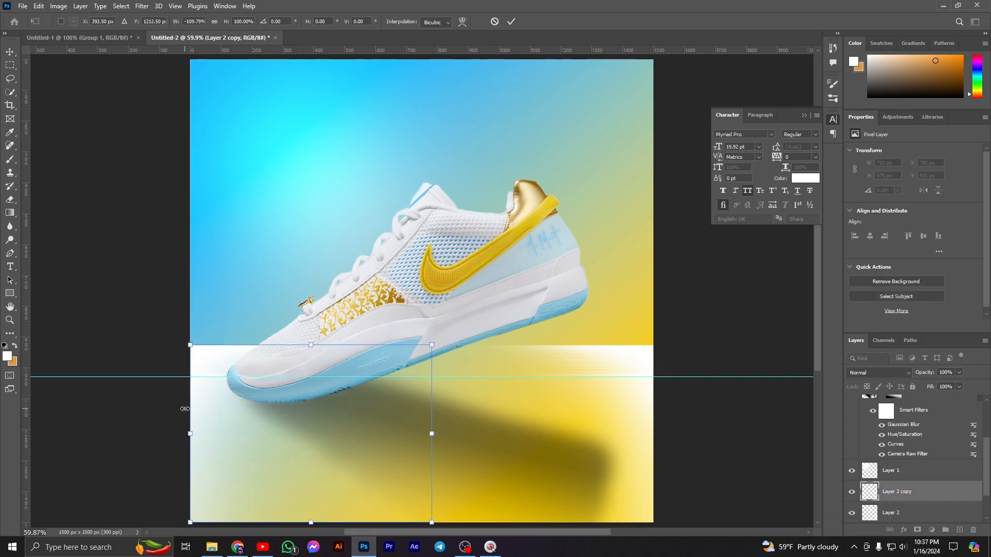
pyautogui.press('Return')
pyautogui.press('ctrl')
pyautogui.press('ctrl')
pyautogui.hotkey('ctrl', 'e')
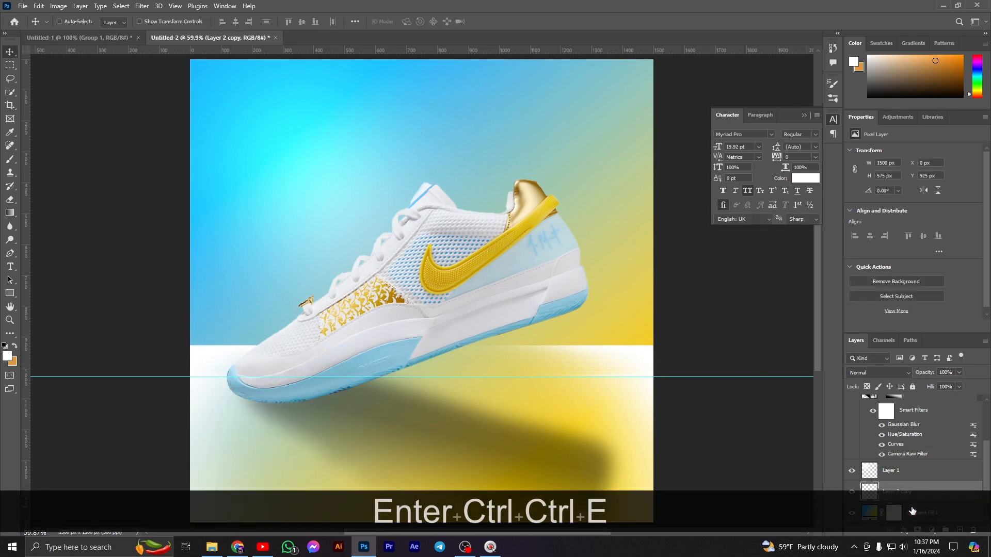
# - Set the merged floor light's blend mode to Overlay and compare the background with the glow and floor light hidden and shown
pyautogui.click(882, 371)
pyautogui.click(868, 386)
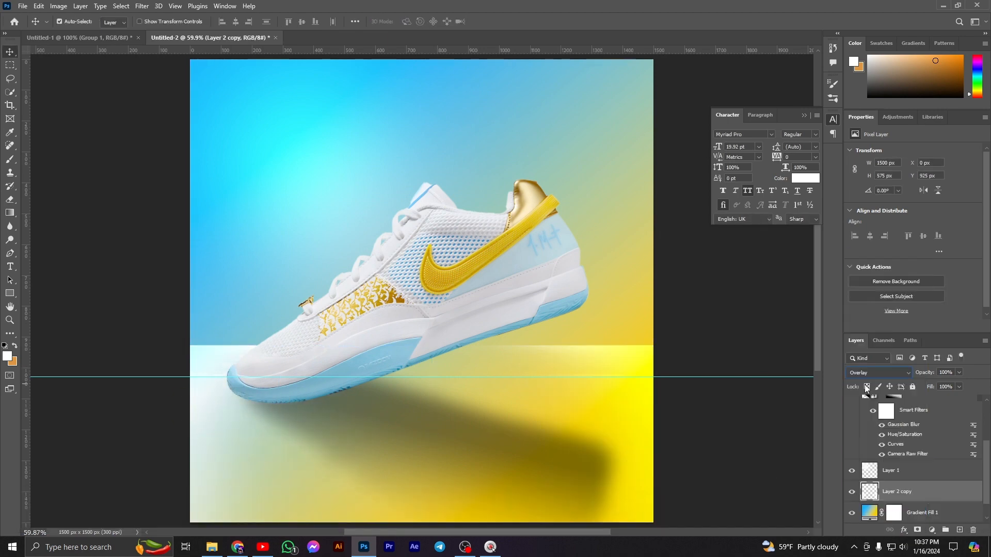
pyautogui.click(852, 472)
pyautogui.click(852, 471)
pyautogui.click(851, 489)
pyautogui.click(851, 490)
pyautogui.click(852, 489)
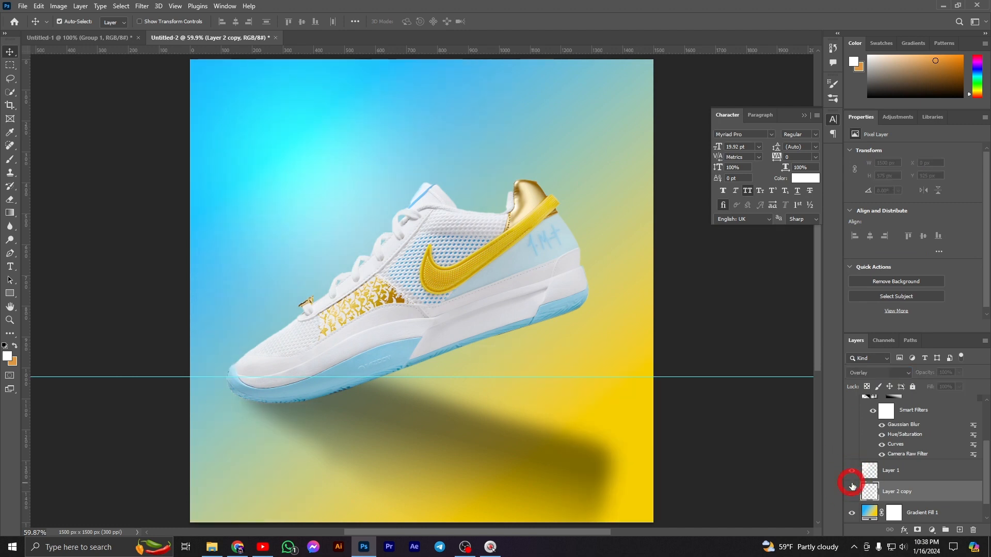
pyautogui.click(852, 489)
# - Add a new layer above the floor light and try a single 800 px white brush dab beneath the shoe
pyautogui.click(960, 530)
pyautogui.press('b')
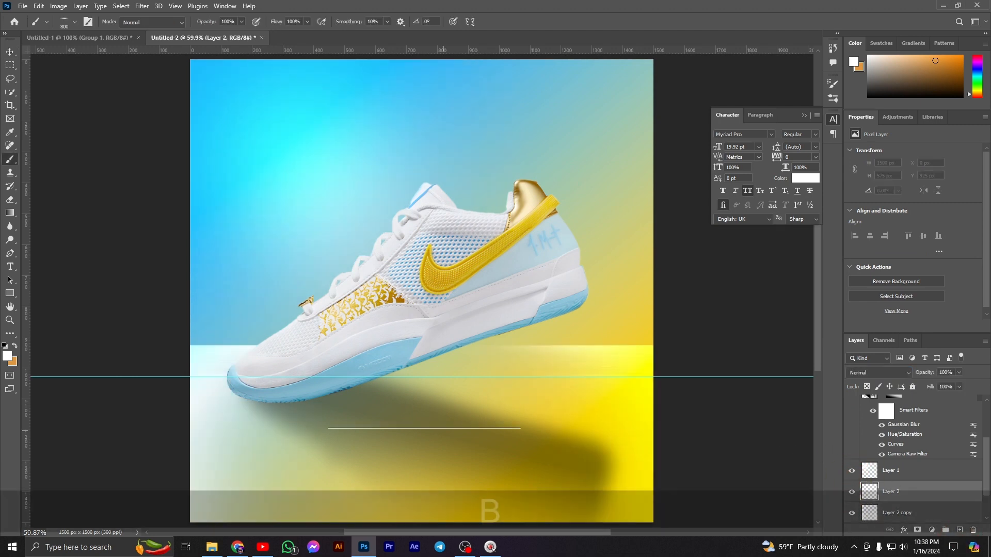
pyautogui.rightClick(427, 396)
pyautogui.click(463, 439)
pyautogui.click(375, 435)
pyautogui.hotkey('ctrl', 'z')
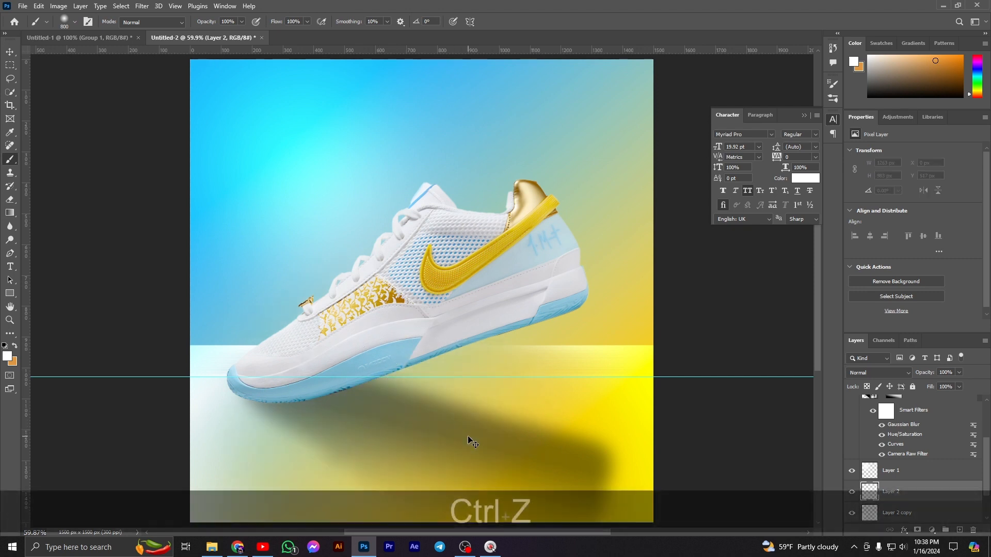
# - Paint a soft white 1100 px brush dab on the floor beneath the shoe and set its layer to Overlay
pyautogui.press(']')
pyautogui.press(']')
pyautogui.press(']')
pyautogui.press('b')
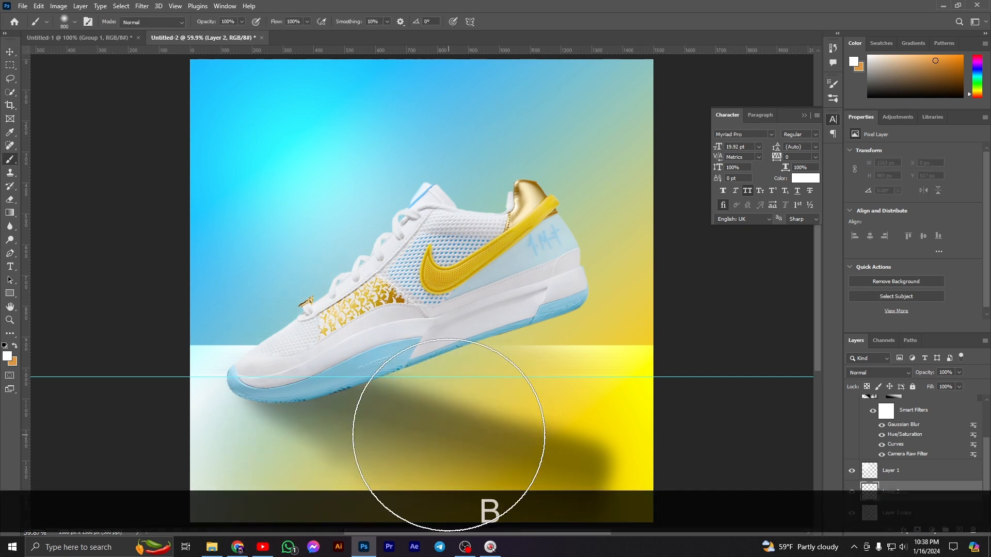
pyautogui.press(']')
pyautogui.press(']')
pyautogui.press(']')
pyautogui.click(452, 431)
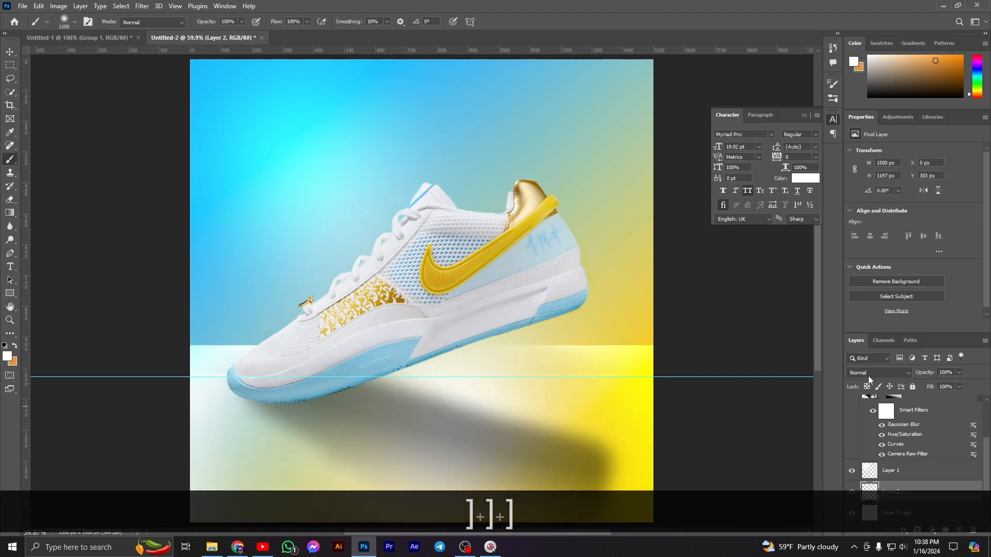
pyautogui.click(868, 372)
pyautogui.click(867, 401)
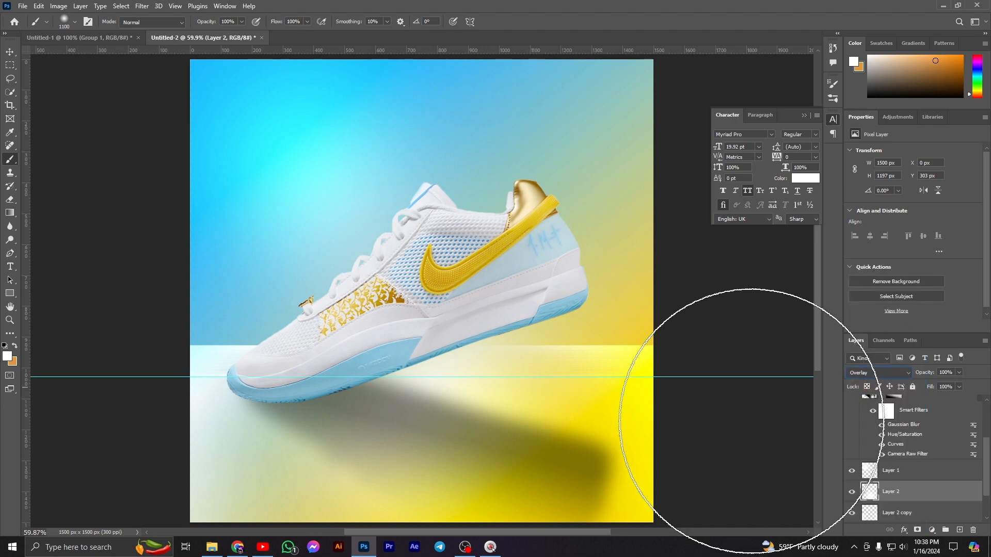
# - Reduce the merged floor light layer's opacity to 48%
pyautogui.click(915, 518)
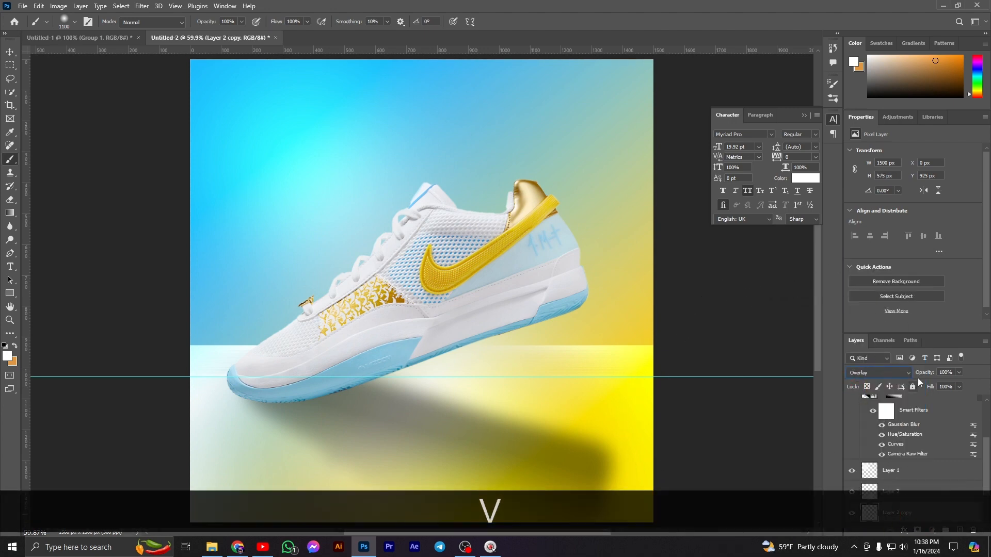
pyautogui.moveTo(918, 378); pyautogui.dragTo(904, 378)
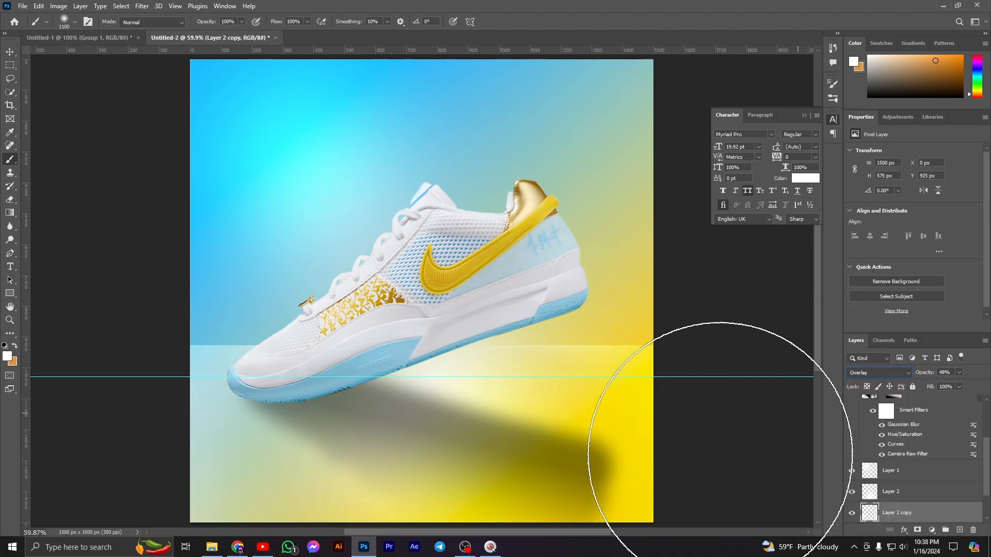
pyautogui.click(10, 52)
pyautogui.click(211, 426)
# - Place the Nike-Logo image from the pic folder into the post and move it up over the shoe's upper part
pyautogui.click(212, 547)
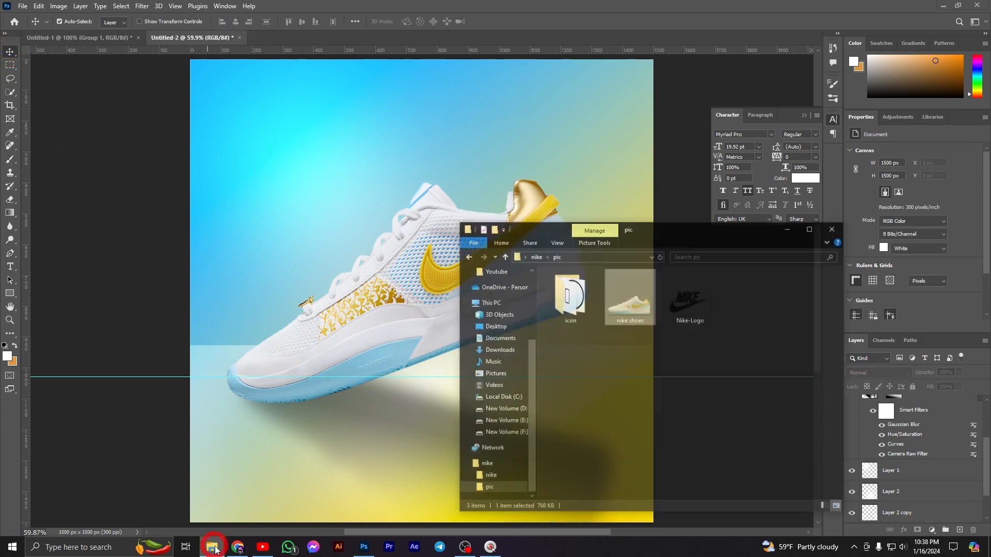
pyautogui.moveTo(720, 280); pyautogui.dragTo(428, 279)
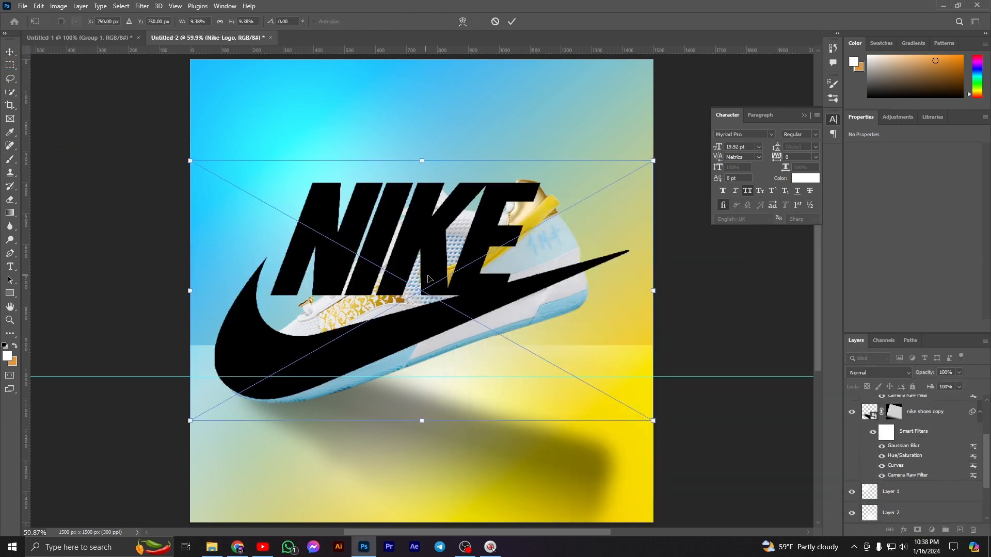
pyautogui.click(507, 24)
pyautogui.moveTo(392, 329); pyautogui.dragTo(404, 248)
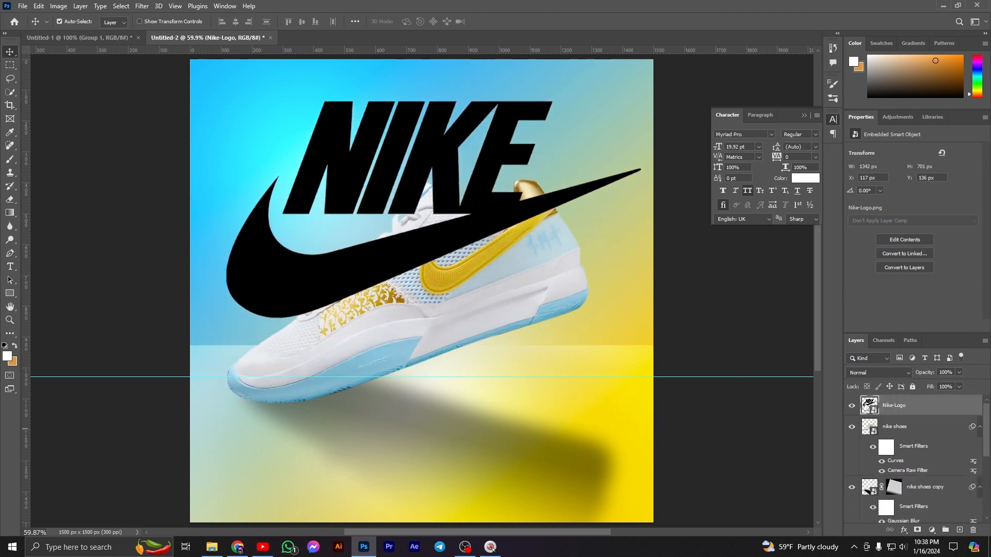
pyautogui.doubleClick(933, 407)
pyautogui.click(614, 393)
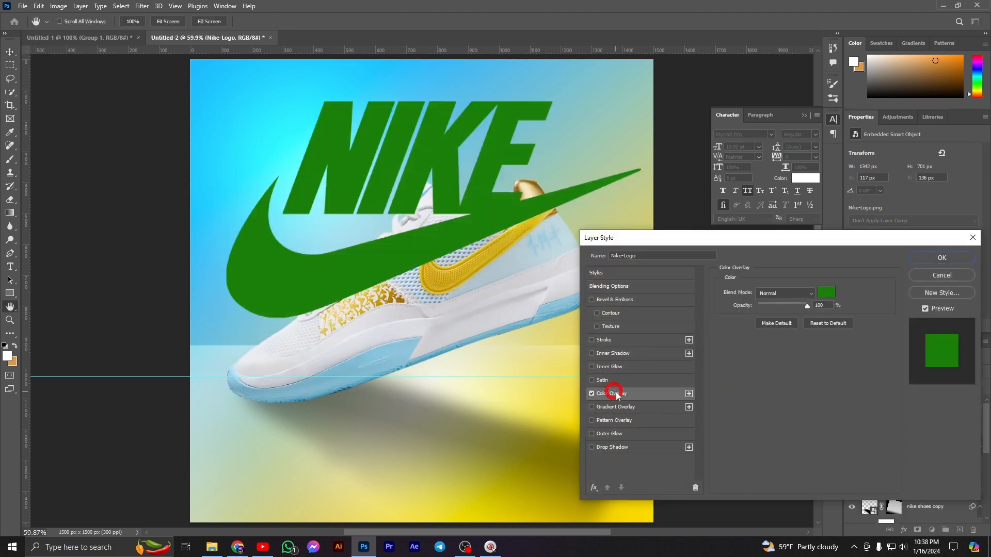
pyautogui.click(942, 275)
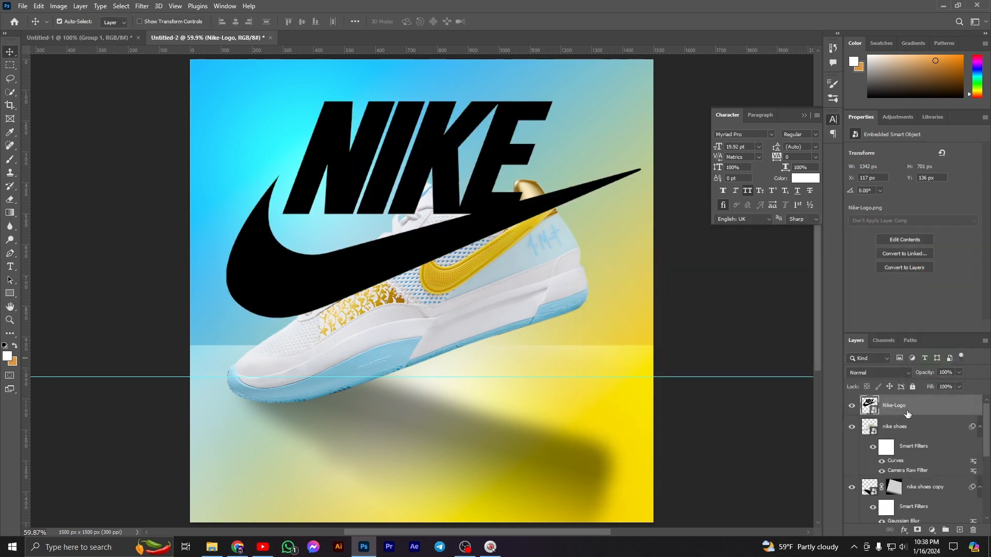
# - Stack the Nike logo behind the shoe and its duplicate in front of the shoe
pyautogui.moveTo(914, 404); pyautogui.dragTo(914, 505)
pyautogui.moveTo(915, 470); pyautogui.dragTo(925, 404)
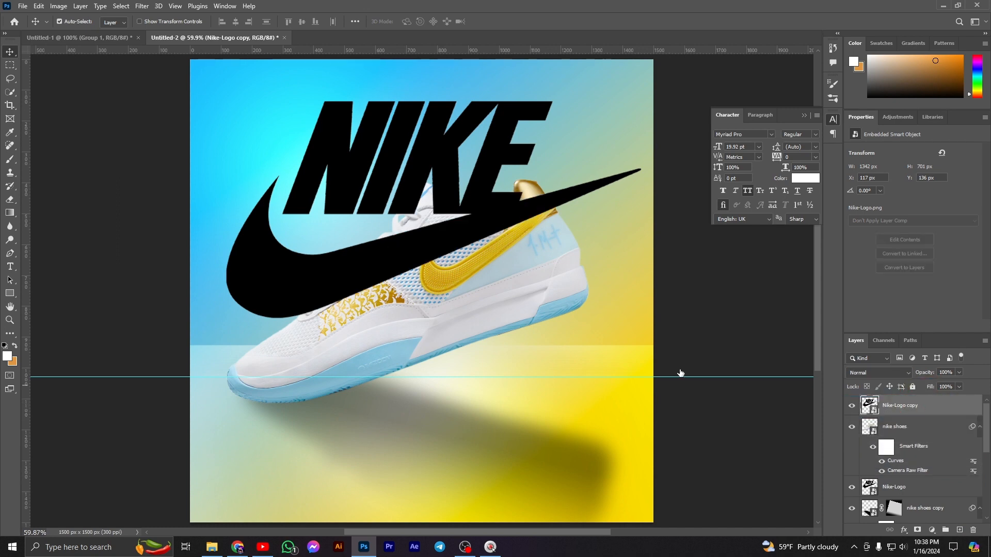
# - Give the front logo copy a 7 px white outside stroke
pyautogui.doubleClick(932, 407)
pyautogui.click(592, 340)
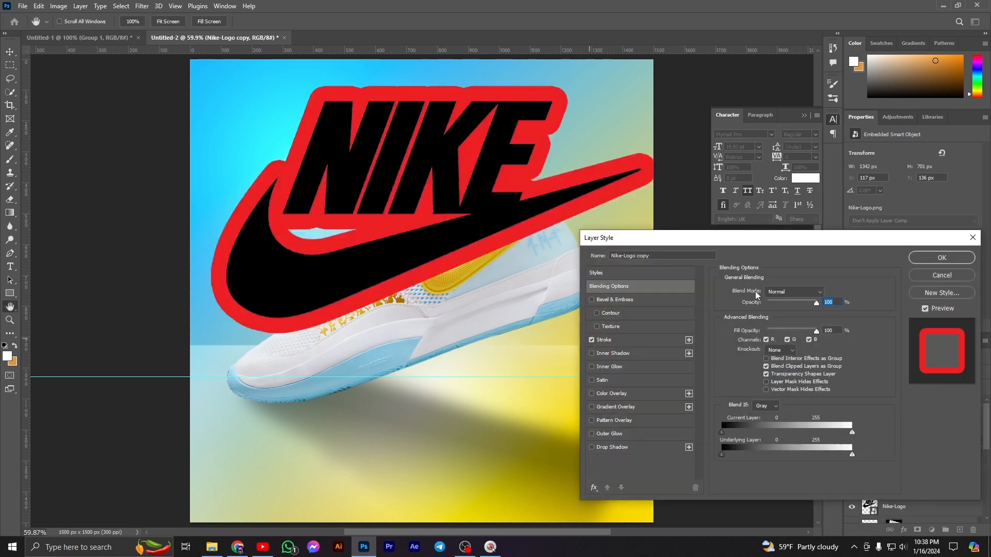
pyautogui.click(639, 341)
pyautogui.moveTo(769, 291); pyautogui.dragTo(763, 294)
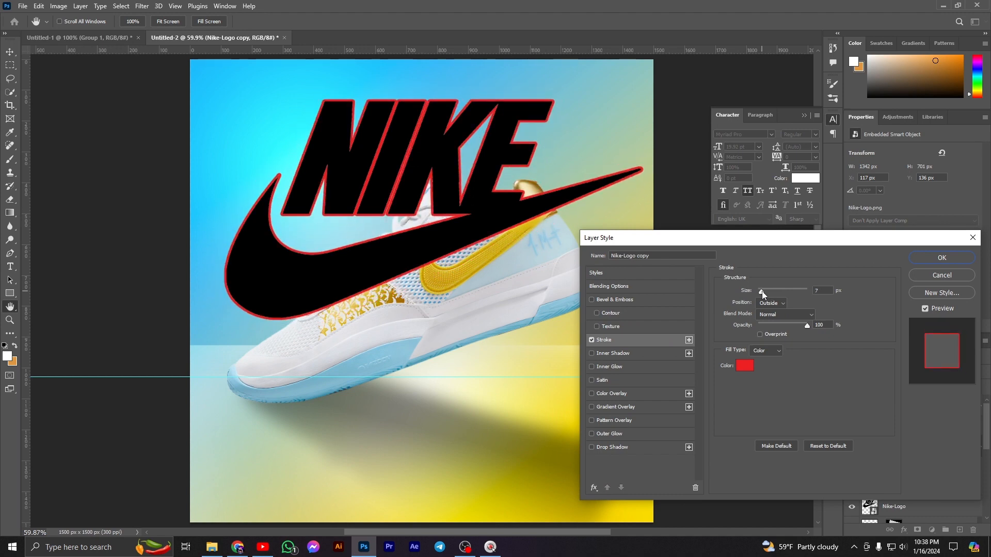
pyautogui.click(745, 365)
pyautogui.click(652, 269)
pyautogui.moveTo(653, 268); pyautogui.dragTo(611, 188)
pyautogui.click(824, 183)
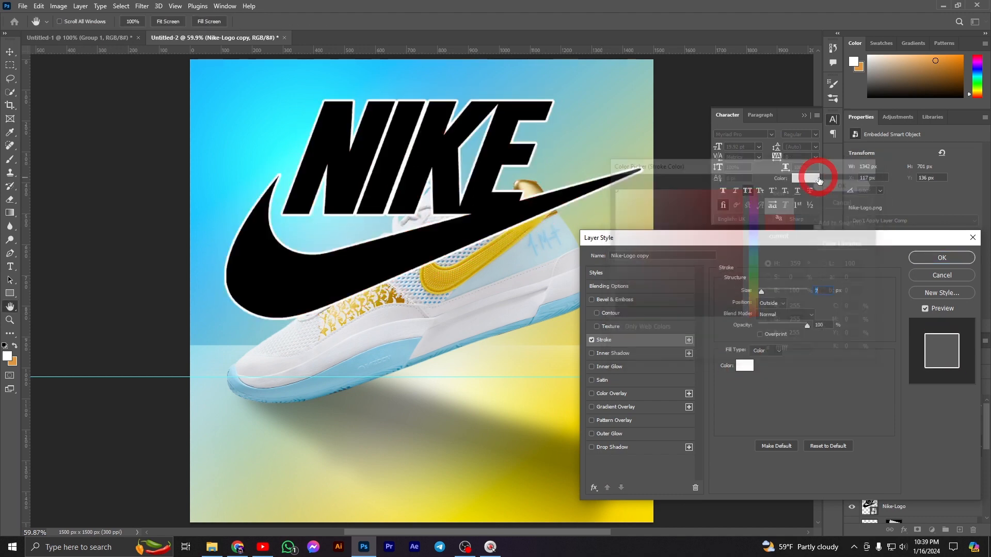
pyautogui.click(906, 257)
# - Set the front logo copy's fill to 0% and link it with the black logo behind the shoe
pyautogui.moveTo(931, 383); pyautogui.dragTo(840, 391)
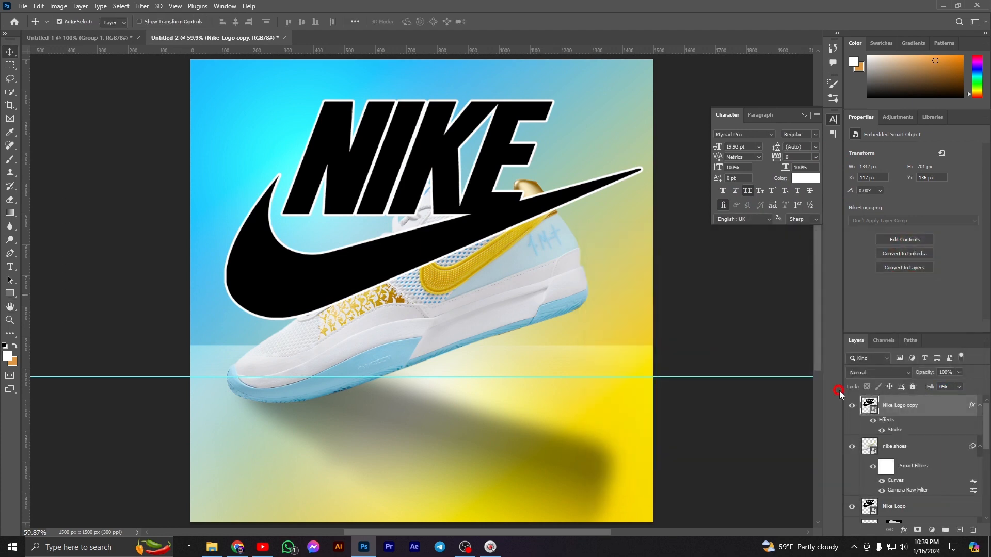
pyautogui.keyDown('ctrl'); pyautogui.click(925, 506); pyautogui.keyUp('ctrl')
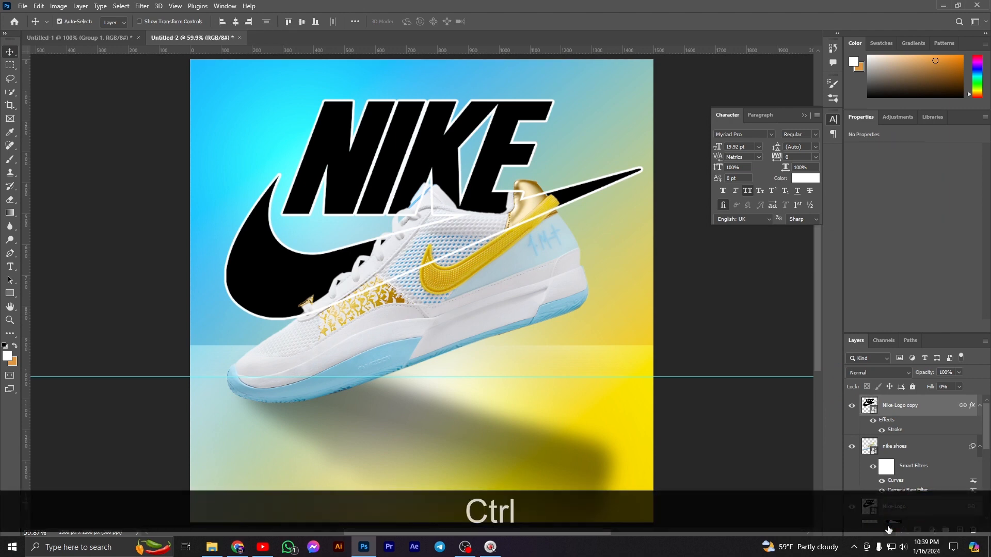
pyautogui.moveTo(496, 159); pyautogui.dragTo(497, 159)
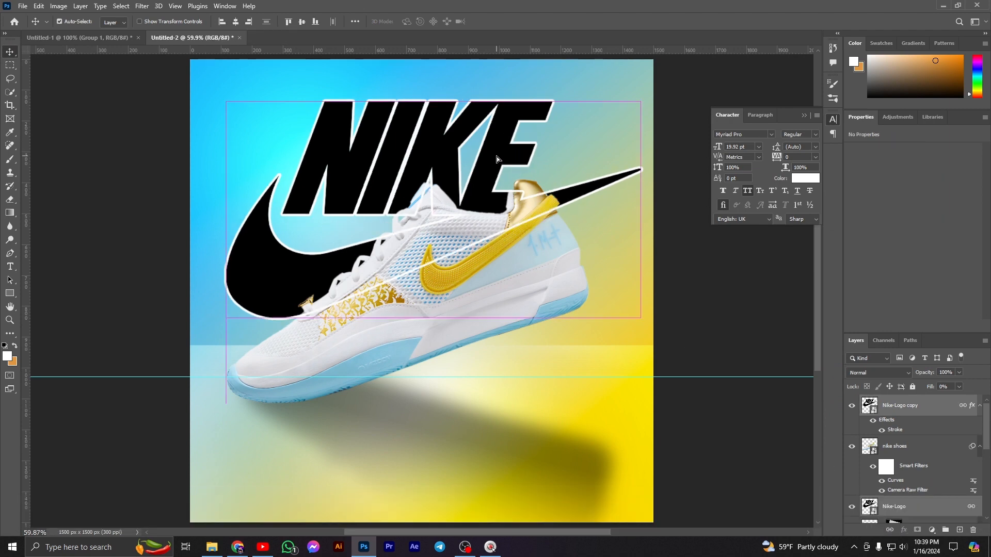
pyautogui.click(690, 281)
# - Bring the contact info and website text group from Untitled-1 into the post, on top of all layers, and enlarge it across the bottom
pyautogui.click(94, 38)
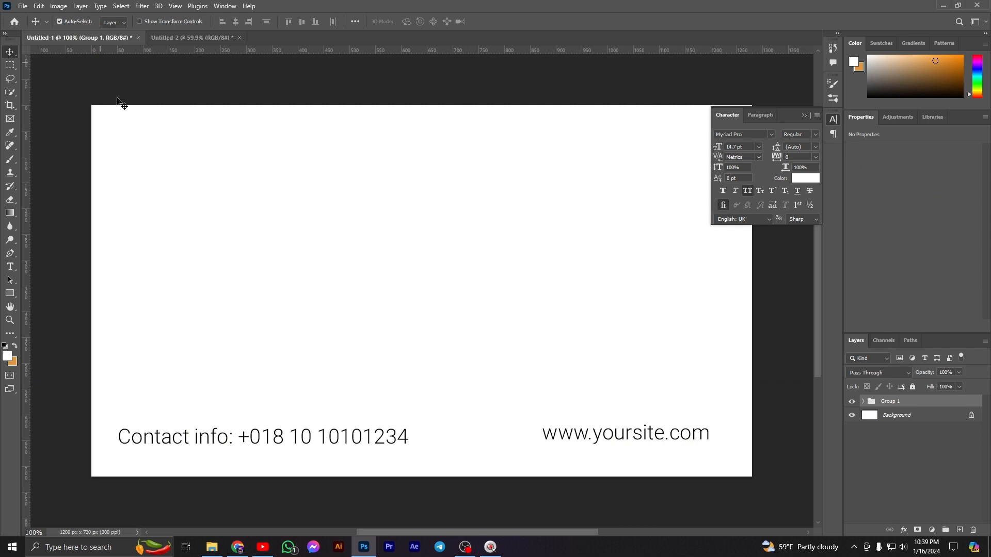
pyautogui.click(277, 443)
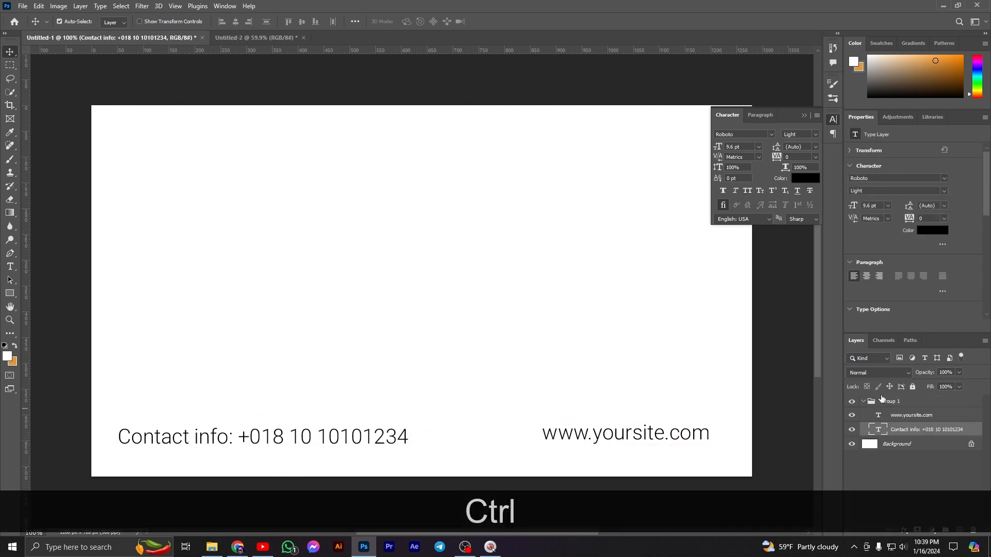
pyautogui.moveTo(881, 399); pyautogui.dragTo(305, 507)
pyautogui.hotkey('ctrl', 'shift', ']')
pyautogui.hotkey('ctrl', 't')
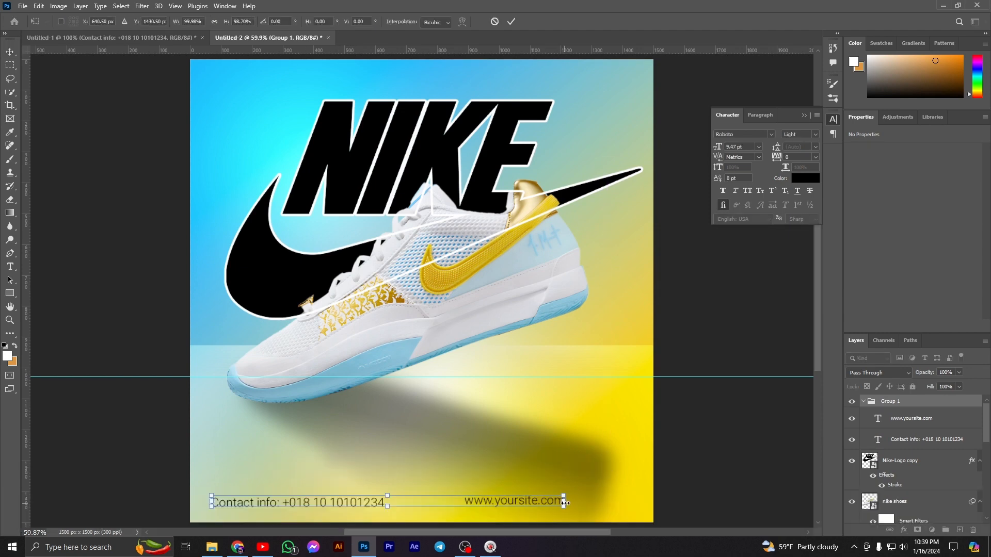
pyautogui.moveTo(565, 503); pyautogui.dragTo(630, 502)
pyautogui.press('Return')
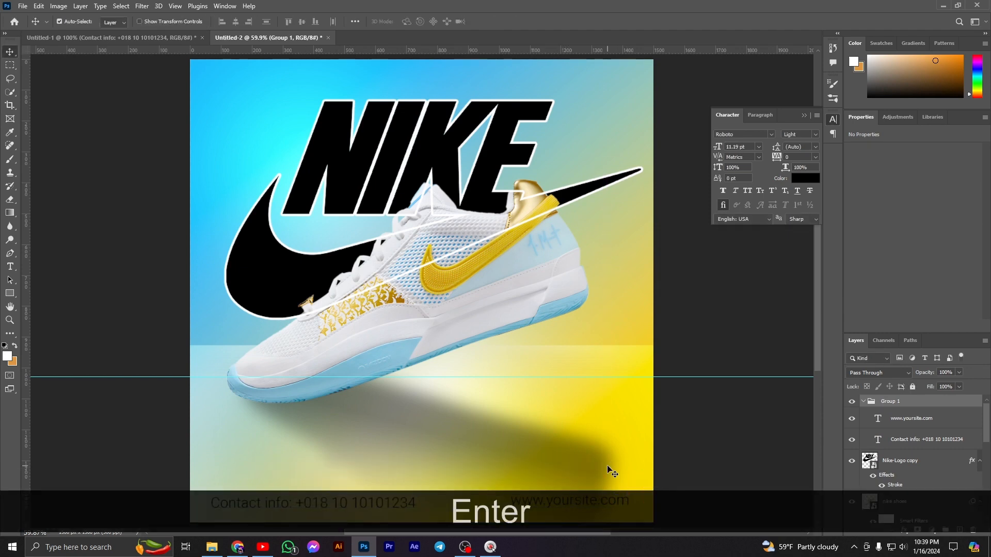
# - Link the shoe with its shadow layer and move both down towards the contact text
pyautogui.click(536, 316)
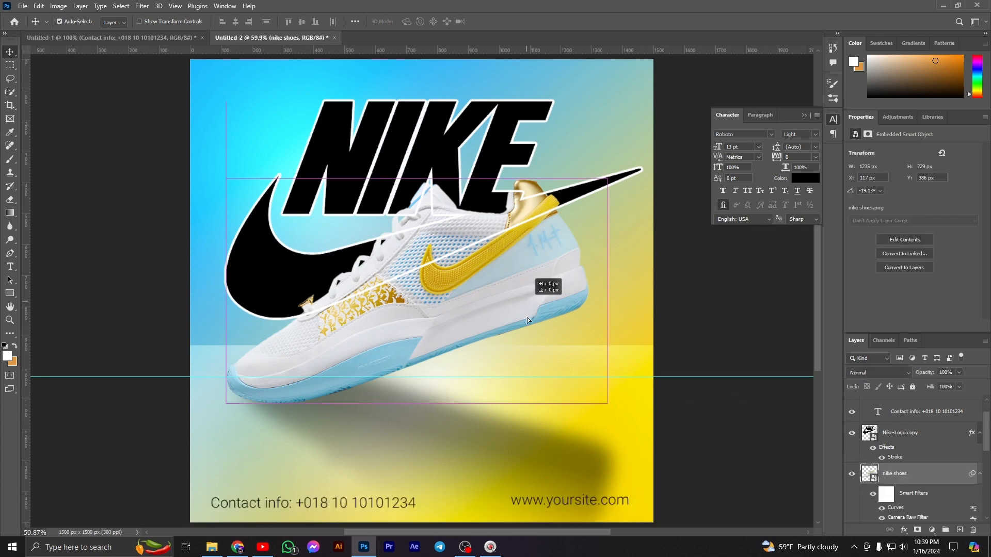
pyautogui.moveTo(528, 317); pyautogui.dragTo(525, 343)
pyautogui.hotkey('ctrl', 'z')
pyautogui.scroll(-2, 920, 469)
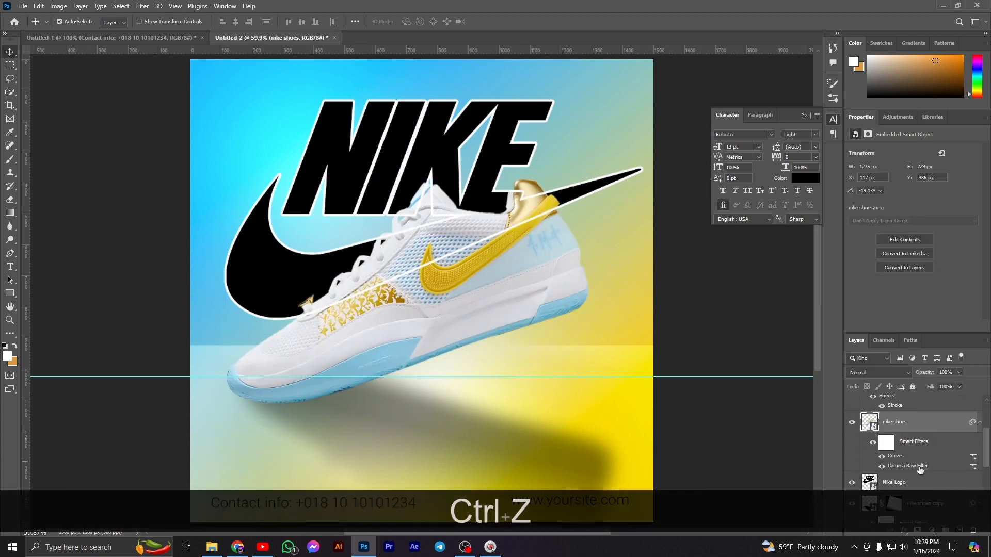
pyautogui.scroll(-1, 920, 469)
pyautogui.keyDown('ctrl'); pyautogui.click(943, 487); pyautogui.keyUp('ctrl')
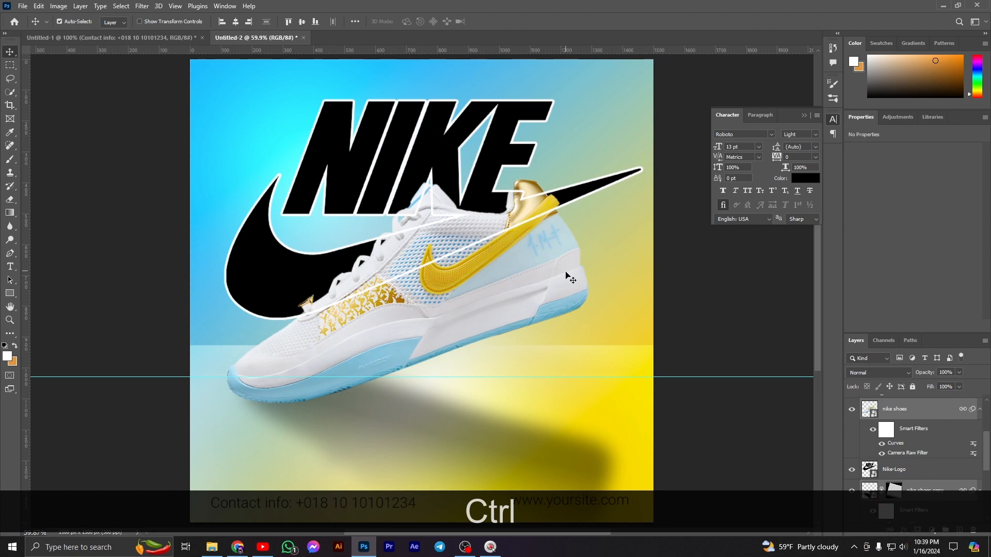
pyautogui.moveTo(568, 277); pyautogui.dragTo(571, 303)
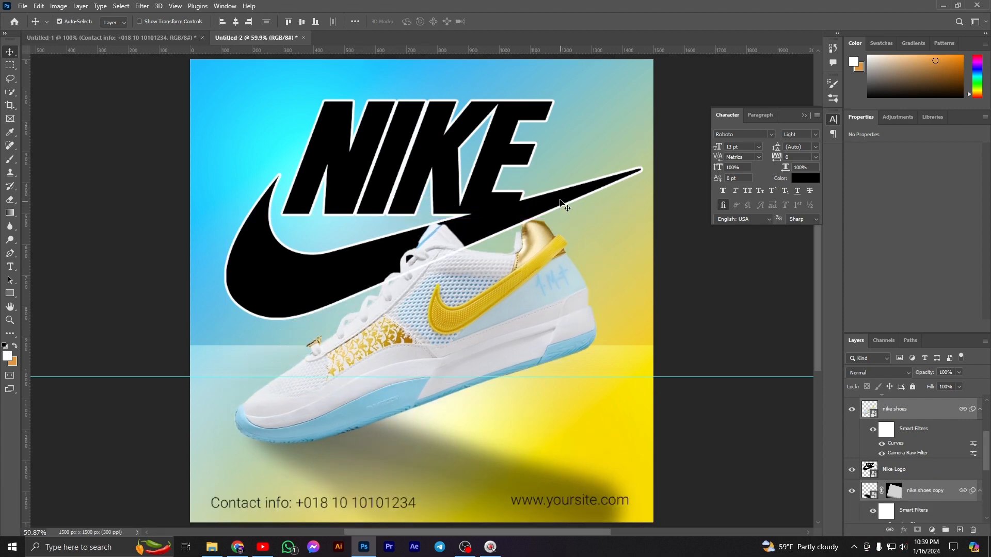
# - Move the linked Nike logos down behind the shoe and enlarge them to 1393 x 727 px
pyautogui.moveTo(561, 200); pyautogui.dragTo(545, 229)
pyautogui.hotkey('ctrl', 't')
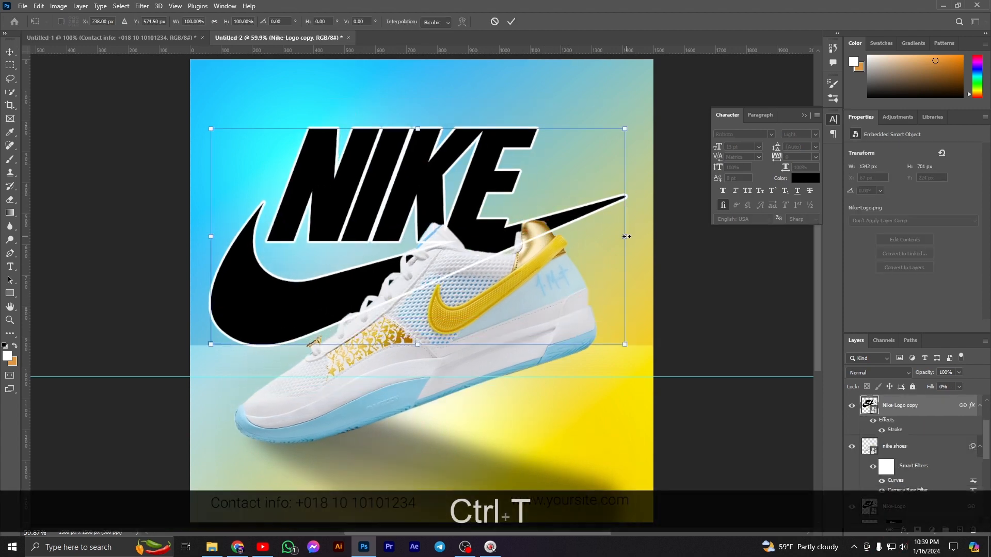
pyautogui.moveTo(626, 236); pyautogui.dragTo(643, 236)
pyautogui.press('Return')
pyautogui.scroll(2, 509, 190)
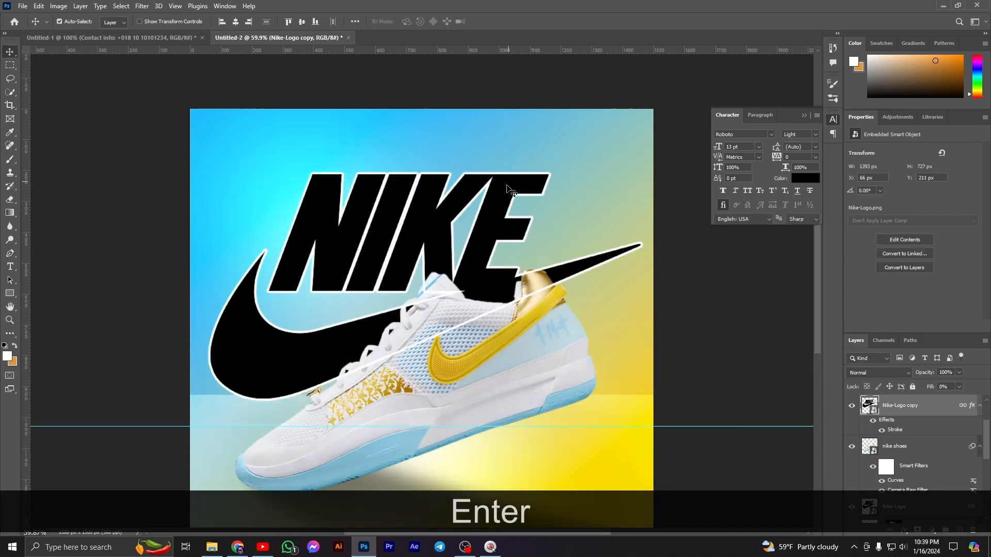
pyautogui.press('t')
pyautogui.scroll(-2, 463, 149)
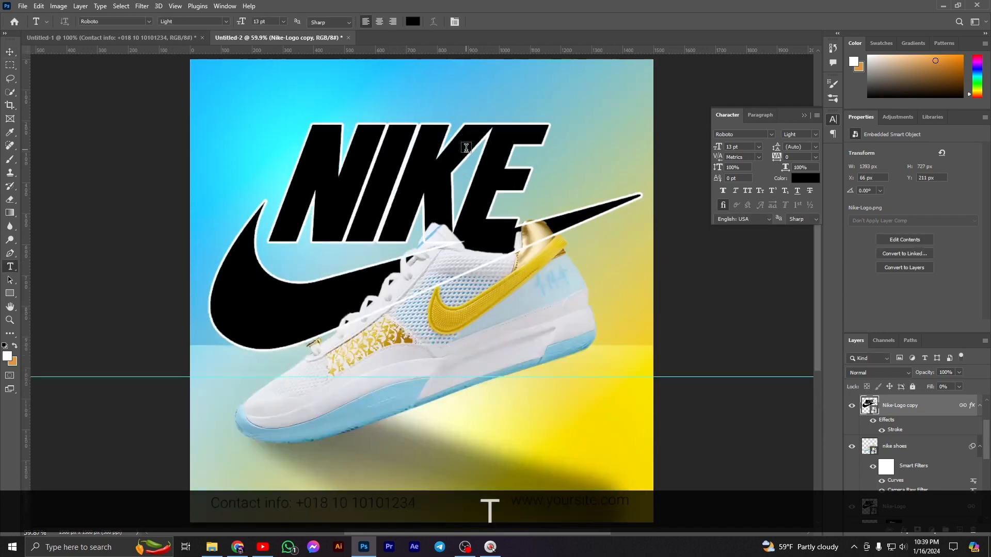
pyautogui.press('v')
# - Switch to File Explorer and look through the images in the icon folder inside pic
pyautogui.click(212, 547)
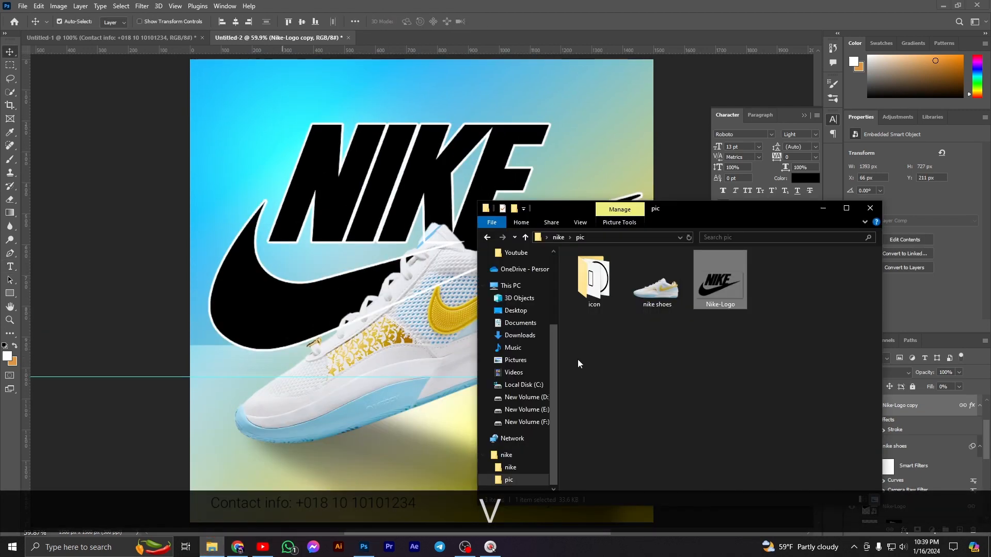
pyautogui.doubleClick(585, 301)
pyautogui.click(712, 277)
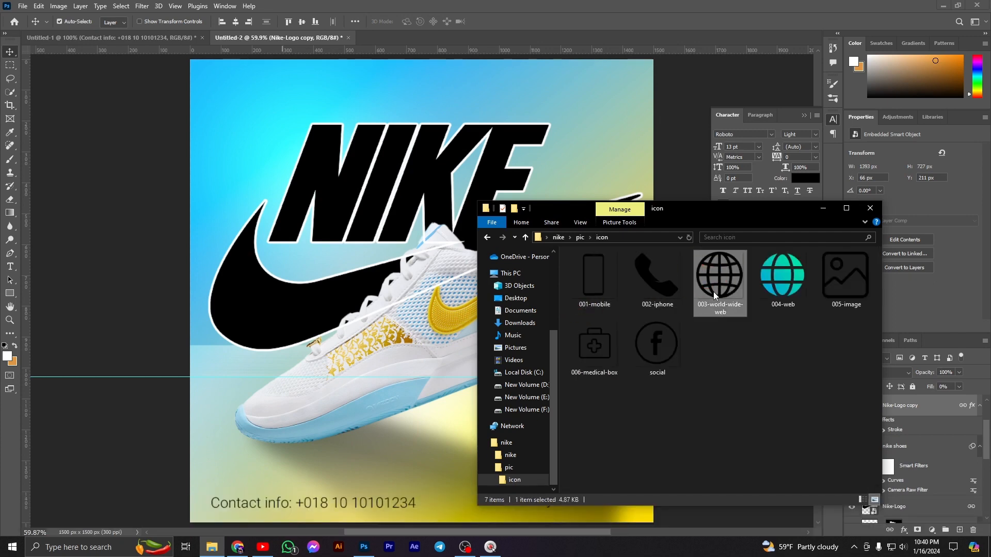
pyautogui.moveTo(692, 208); pyautogui.dragTo(640, 136)
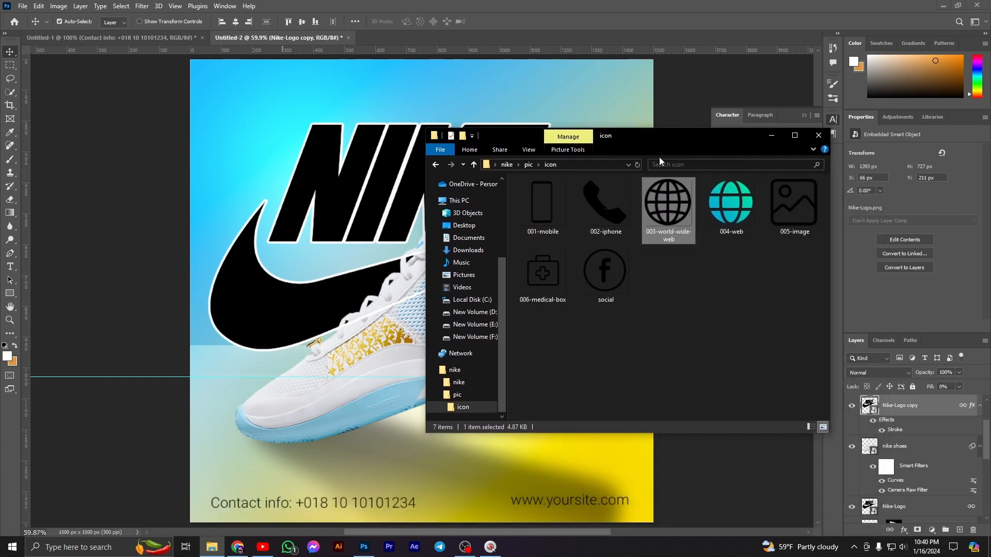
pyautogui.click(771, 135)
pyautogui.click(706, 312)
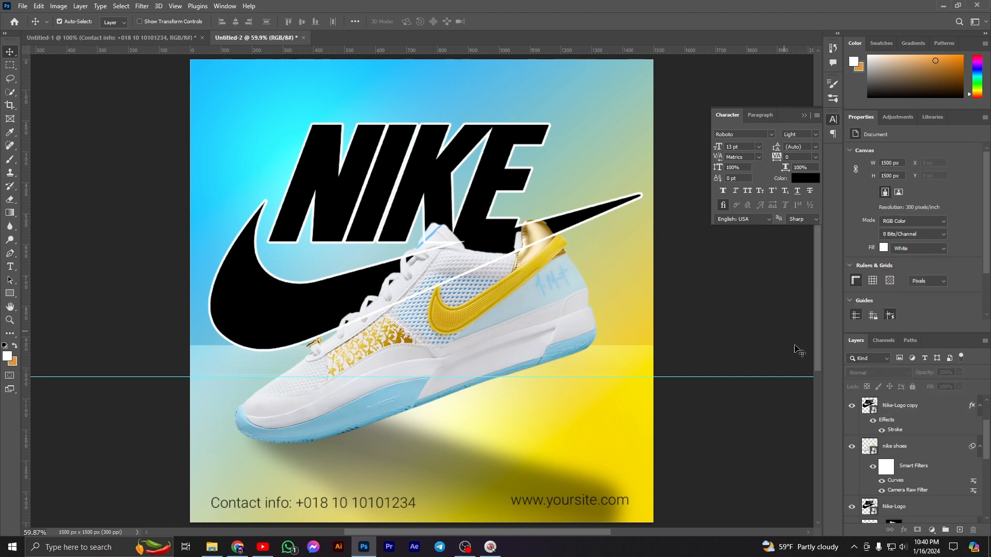
pyautogui.scroll(3, 900, 443)
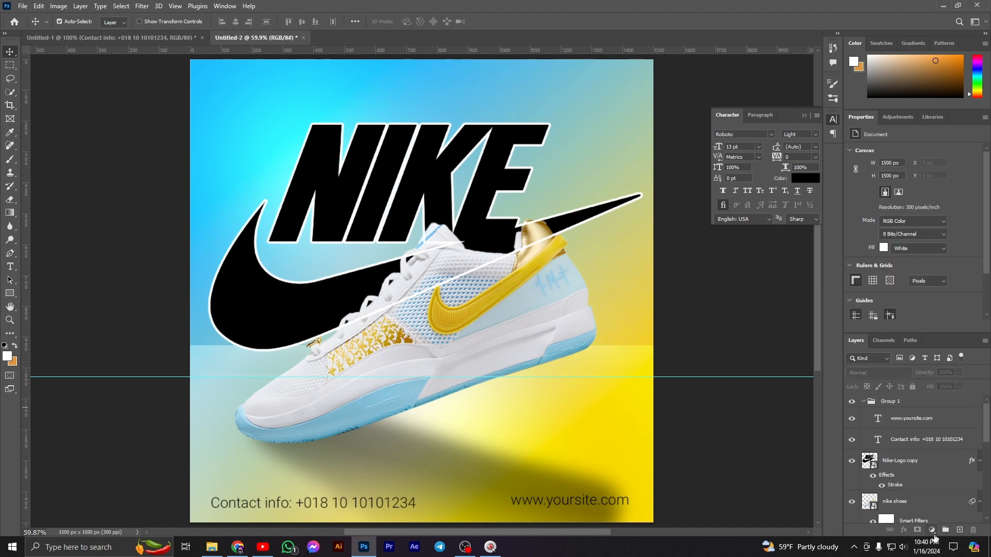
# - Add a gradient fill layer above all the artwork and set its style to Radial
pyautogui.click(932, 530)
pyautogui.click(923, 362)
pyautogui.click(692, 330)
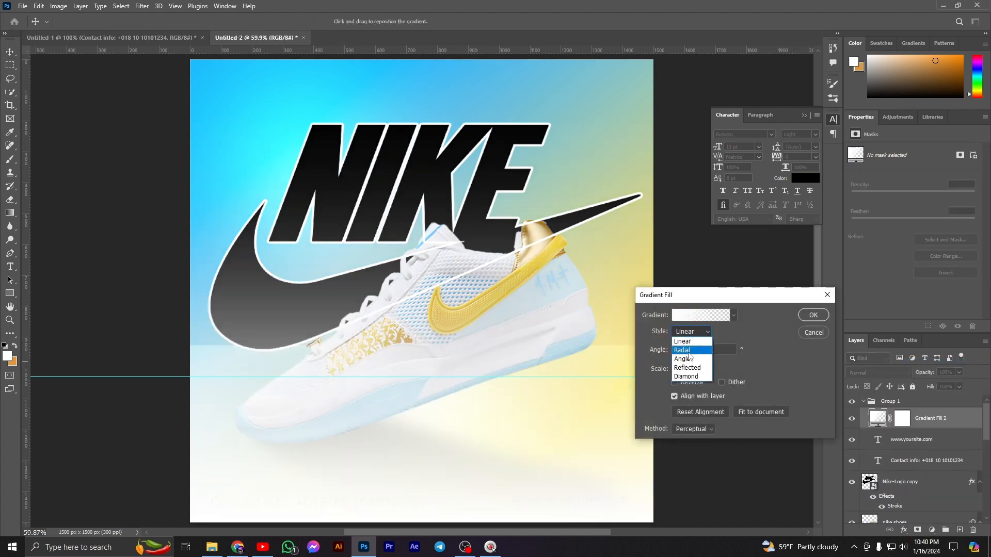
pyautogui.click(689, 355)
# - Make the fill's gradient fade from black to transparent and reverse it so the edges of the post darken
pyautogui.click(692, 317)
pyautogui.doubleClick(571, 323)
pyautogui.moveTo(619, 306); pyautogui.dragTo(611, 320)
pyautogui.click(846, 183)
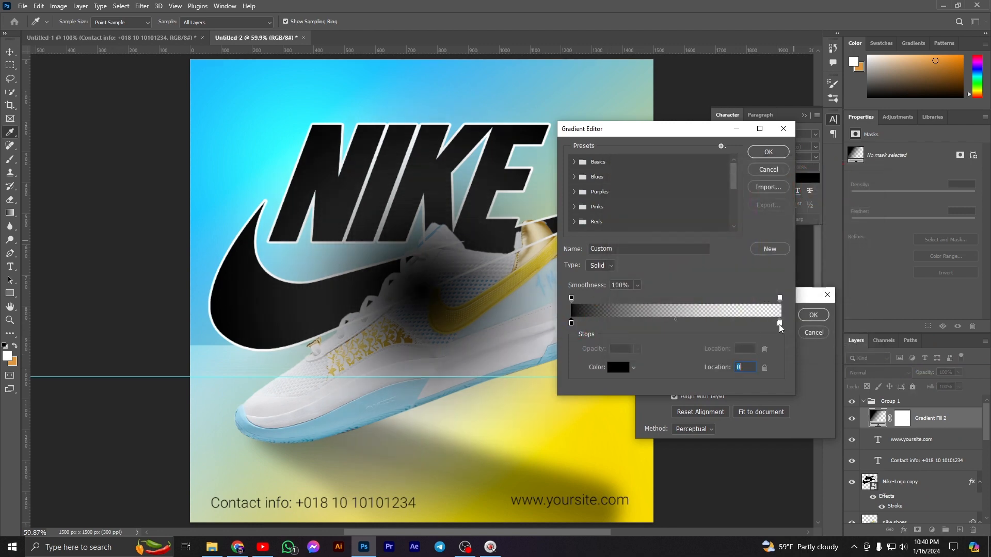
pyautogui.click(767, 152)
pyautogui.click(683, 380)
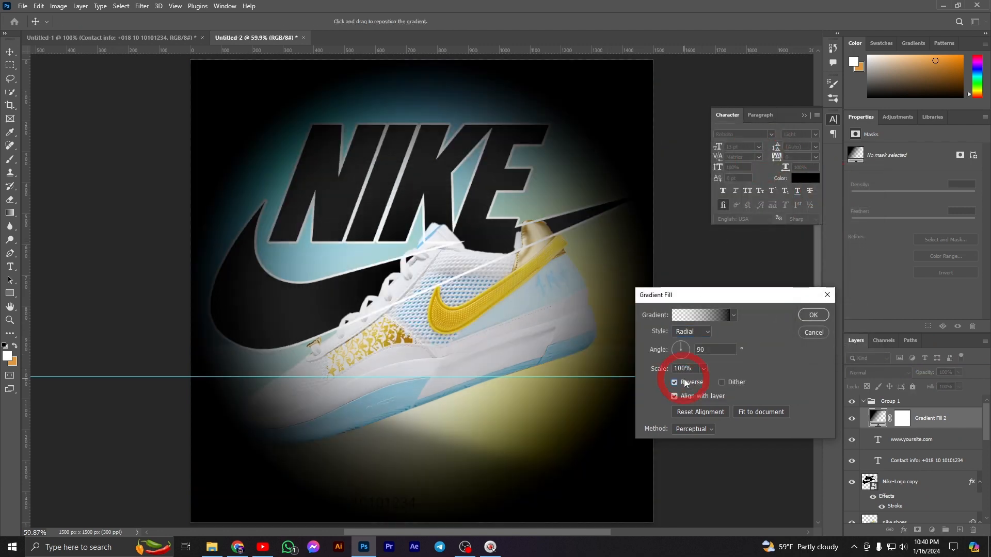
pyautogui.click(813, 315)
# - Blend the radial gradient fill layer with Soft Light, compare the post with and without it, and lower its opacity to 31%
pyautogui.click(854, 372)
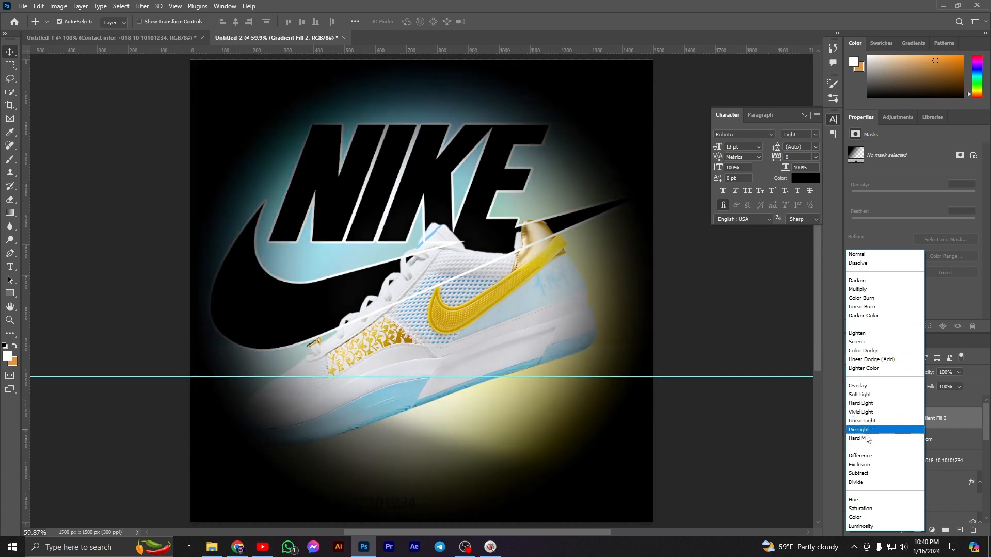
pyautogui.click(862, 396)
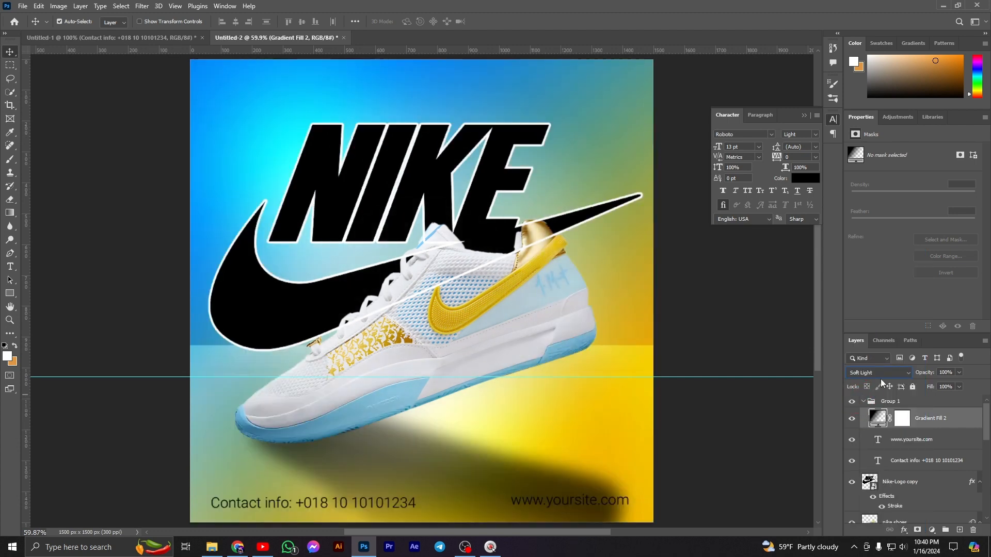
pyautogui.click(852, 417)
pyautogui.click(852, 417)
pyautogui.moveTo(925, 373); pyautogui.dragTo(889, 383)
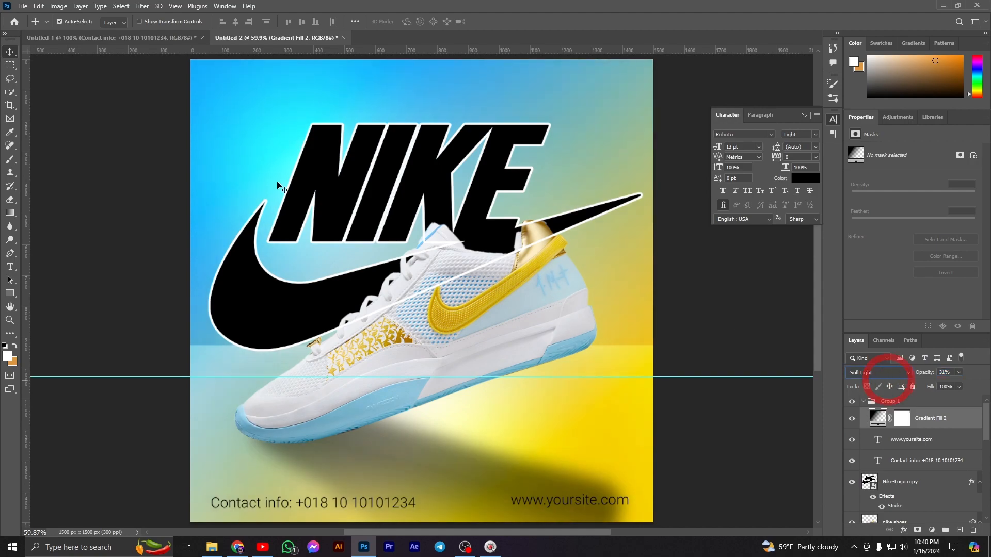